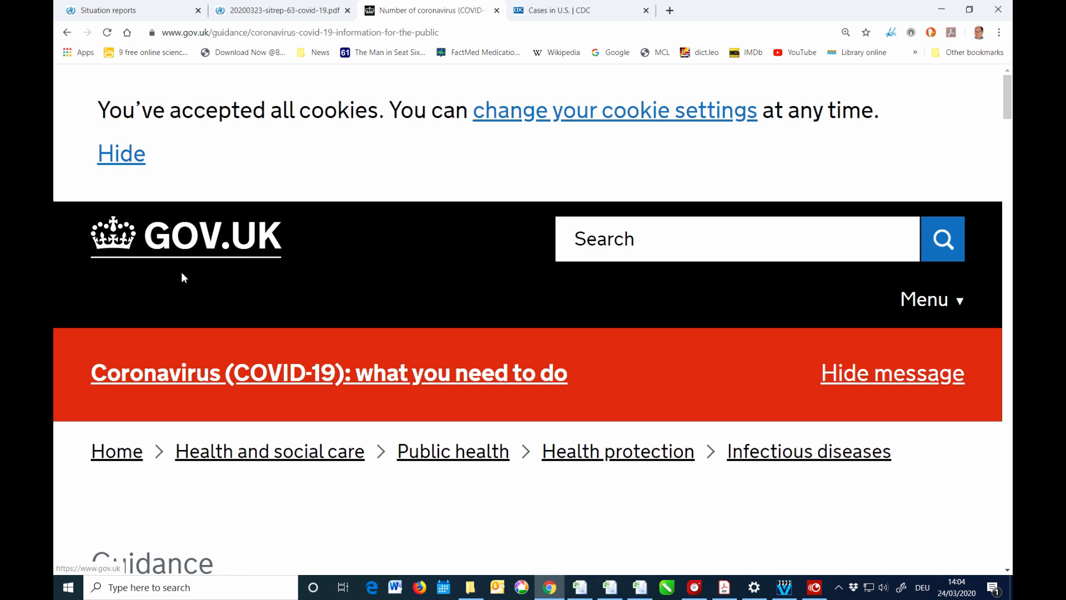
# Scroll the GOV.UK page down to the Number of cases figures: 6,650 confirmed as of 23 March 2020.
pyautogui.click(575, 508)
pyautogui.scroll(-5, 575, 508)
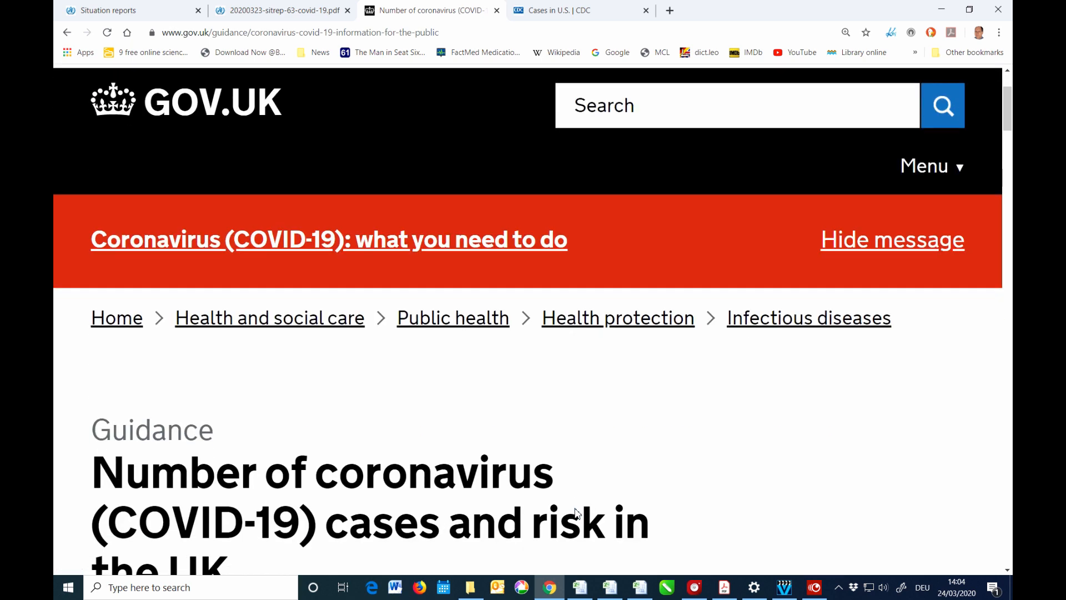
pyautogui.scroll(-1, 577, 511)
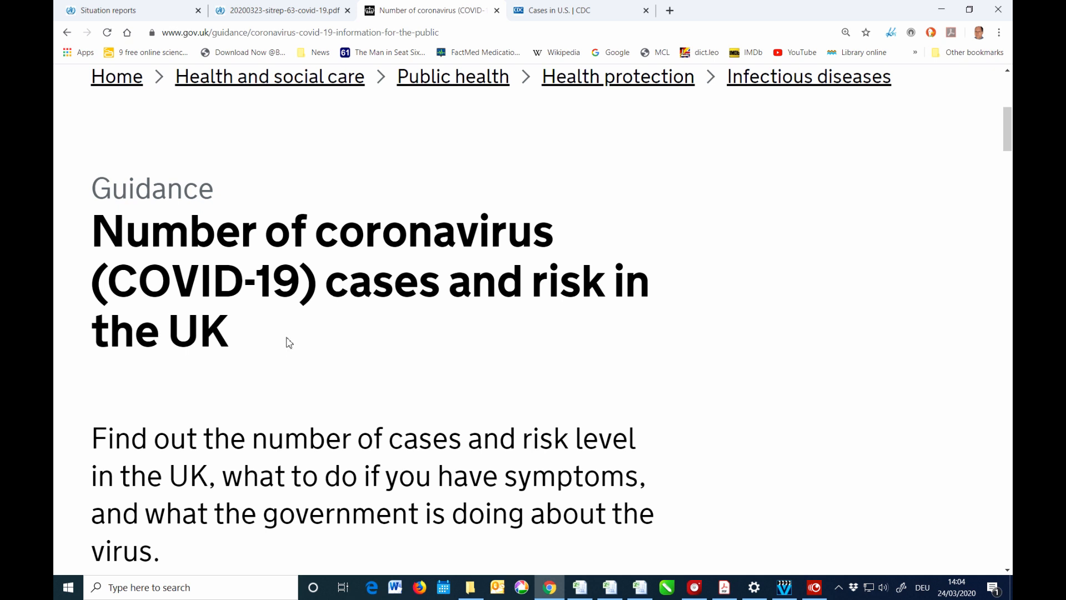
pyautogui.scroll(-10, 699, 356)
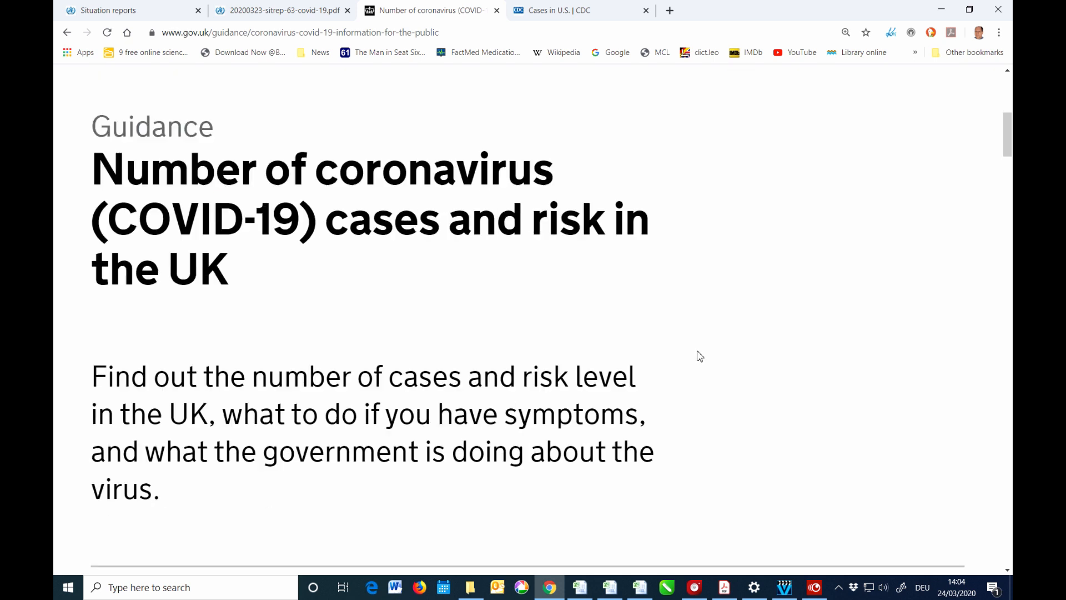
pyautogui.scroll(-15, 699, 356)
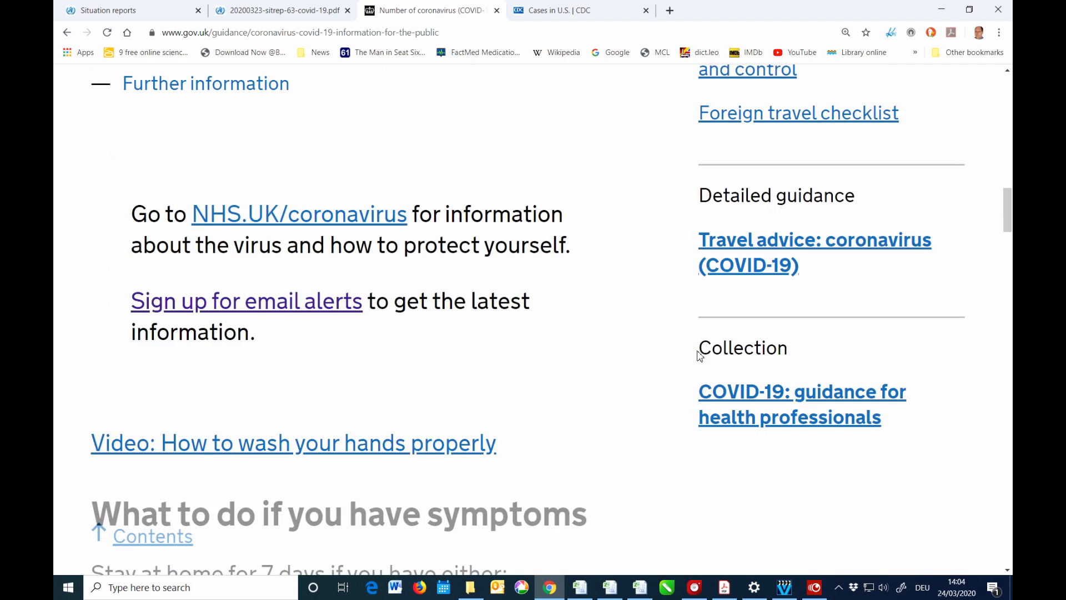
pyautogui.scroll(-8, 699, 356)
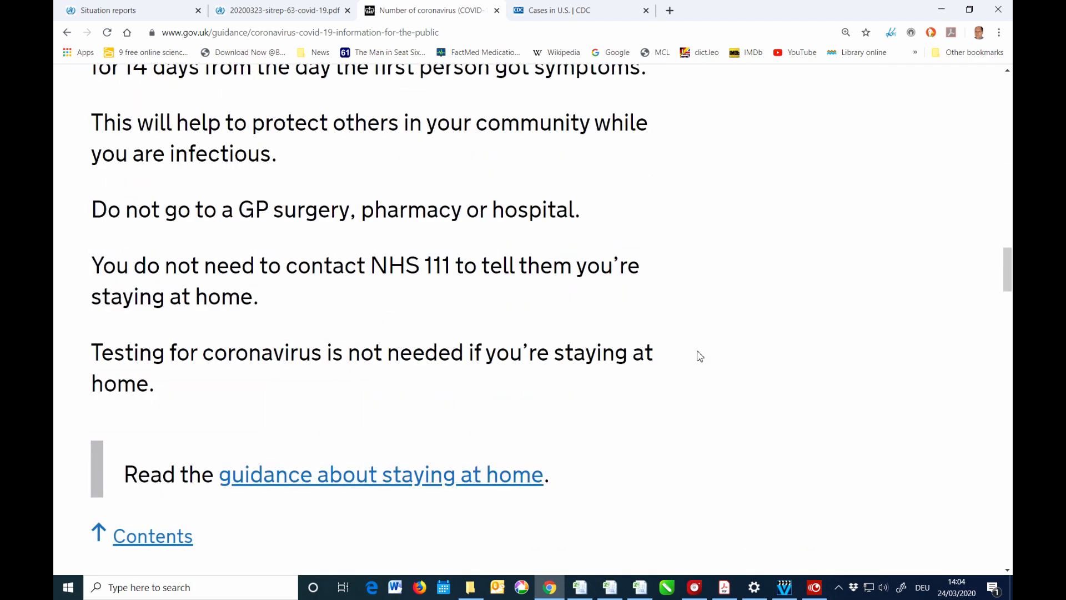
pyautogui.scroll(-1, 699, 356)
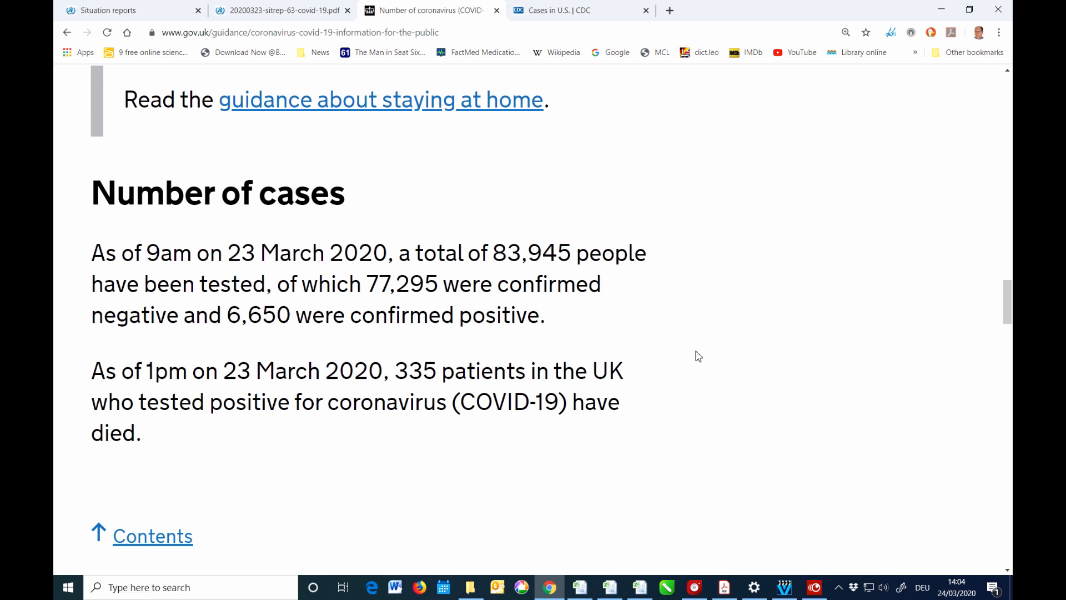
# Switch to the CDC Cases in U.S. page, scroll to U.S. at a Glance and zoom in two steps.
pyautogui.click(558, 14)
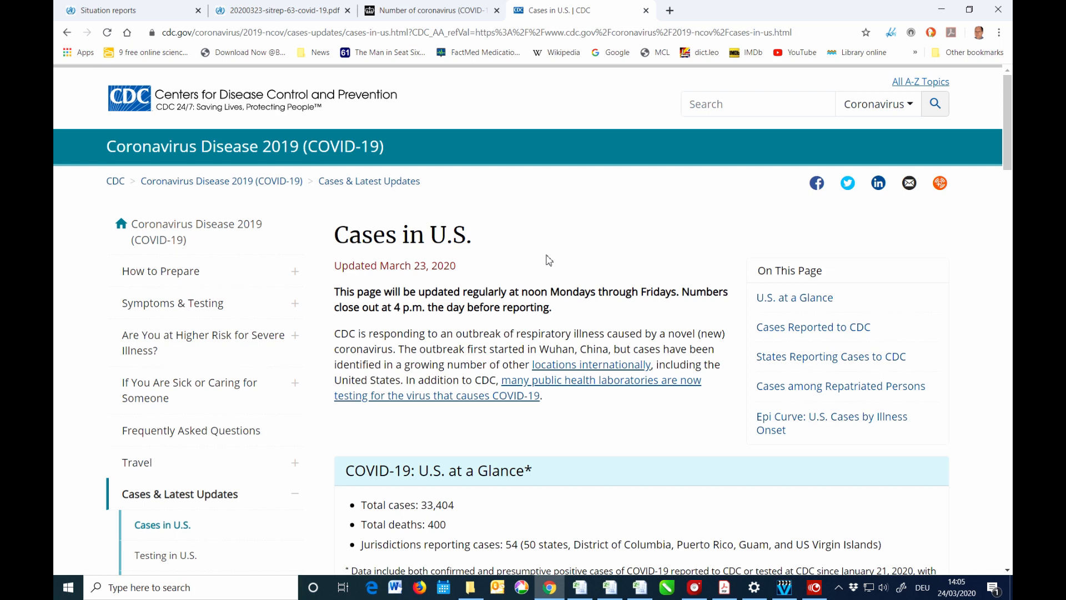
pyautogui.scroll(-5, 548, 260)
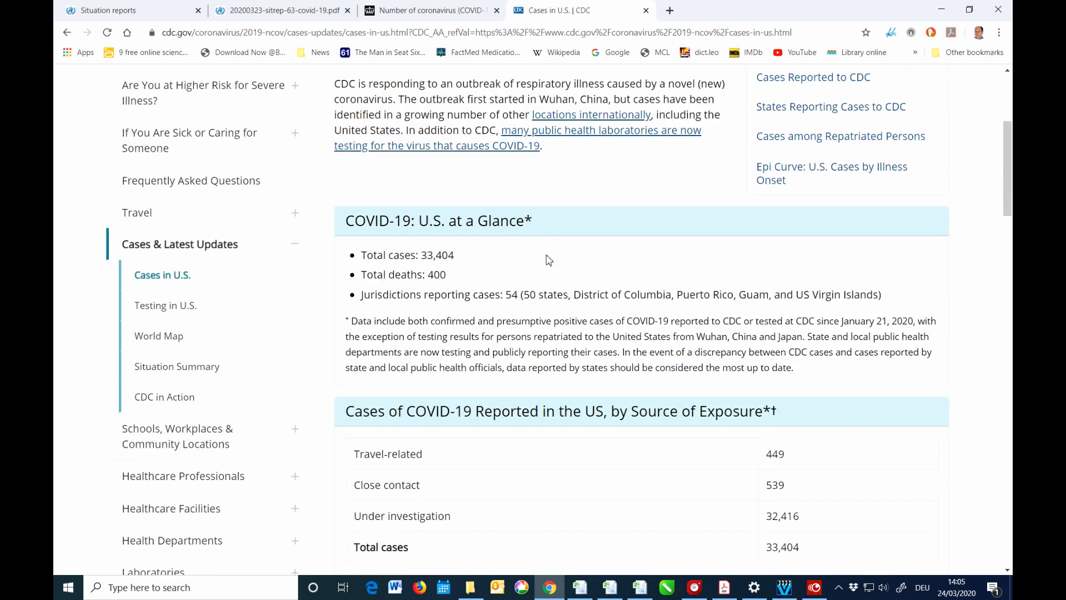
pyautogui.hotkey('ctrl', '+')
pyautogui.hotkey('ctrl', '+')
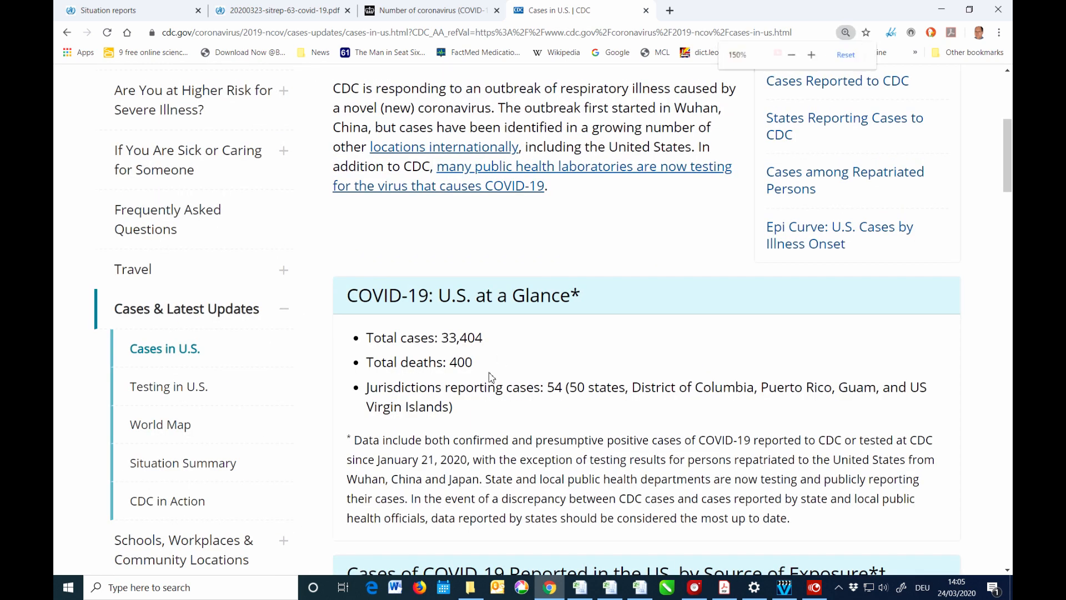
pyautogui.hotkey('ctrl', '+')
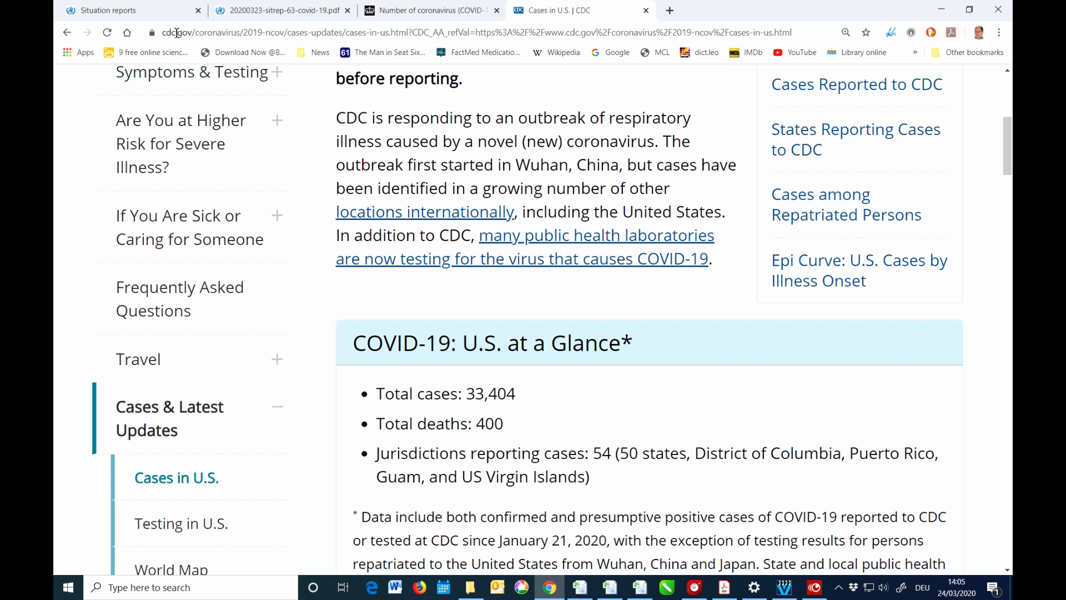
# From the WHO Situation reports page, open Situation report 63 as a PDF.
pyautogui.click(145, 13)
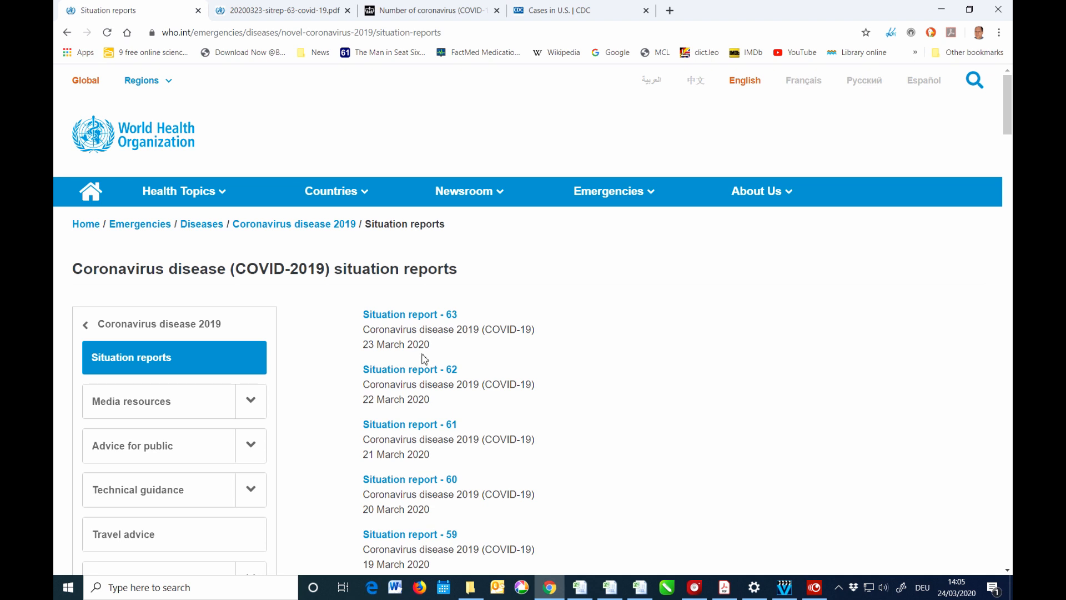
pyautogui.click(436, 316)
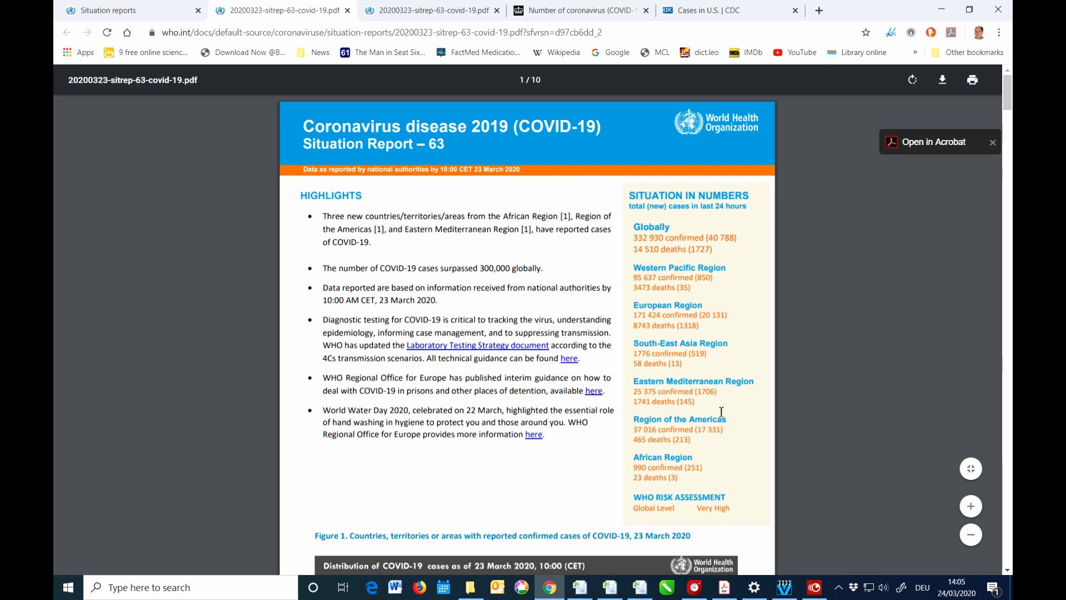
# Scroll the WHO report to Table 1 and select the case figures starting at China's 81,601.
pyautogui.scroll(-7, 721, 412)
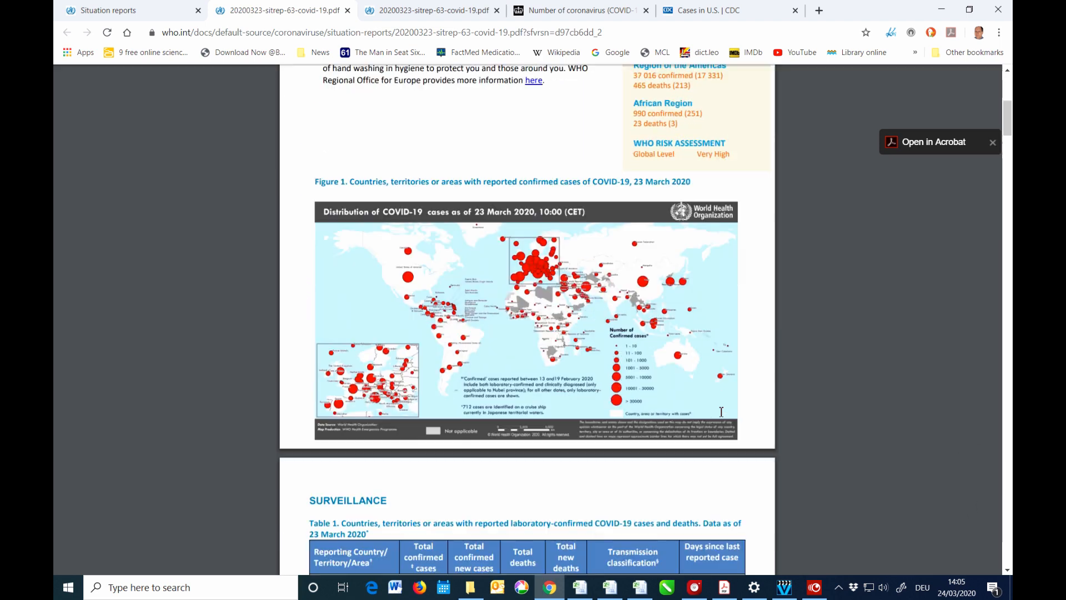
pyautogui.scroll(-6, 722, 412)
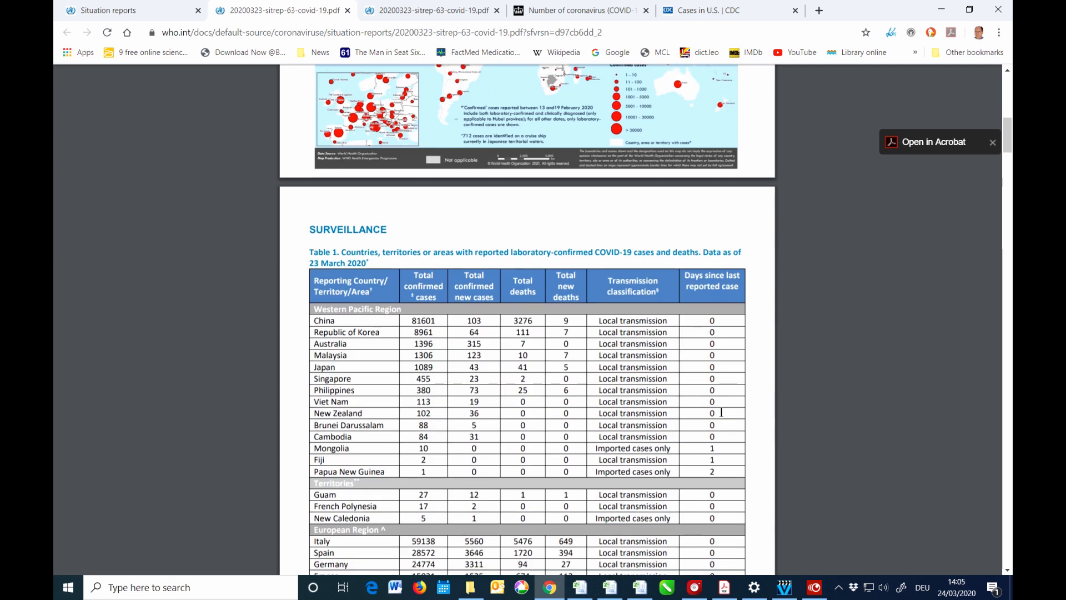
pyautogui.scroll(-1, 721, 411)
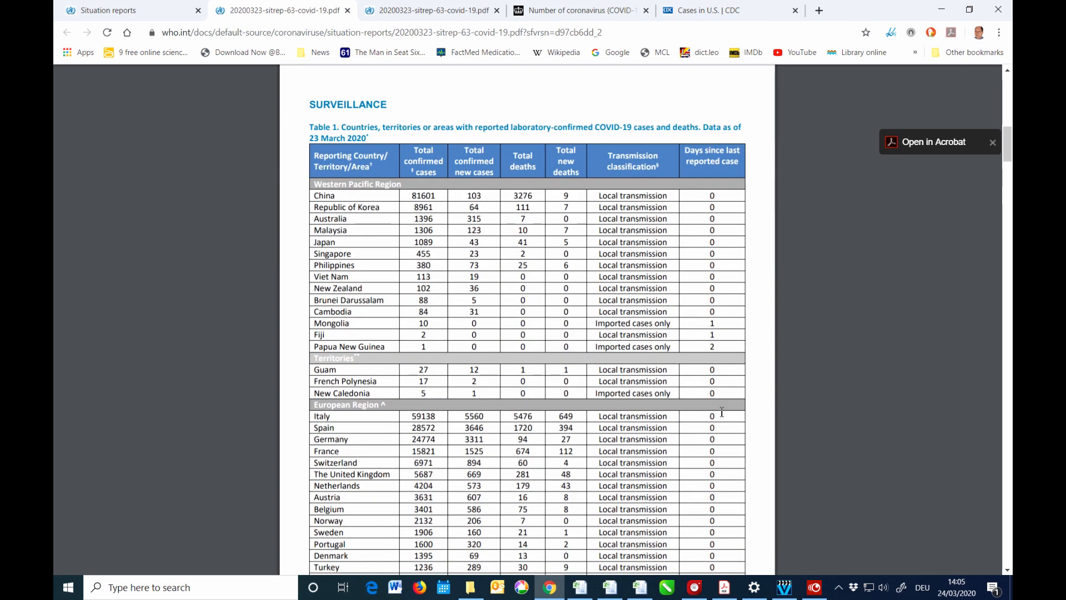
pyautogui.click(409, 195)
pyautogui.moveTo(409, 196)
pyautogui.mouseDown()
pyautogui.moveTo(423, 244)
pyautogui.moveTo(411, 199)
pyautogui.mouseUp()
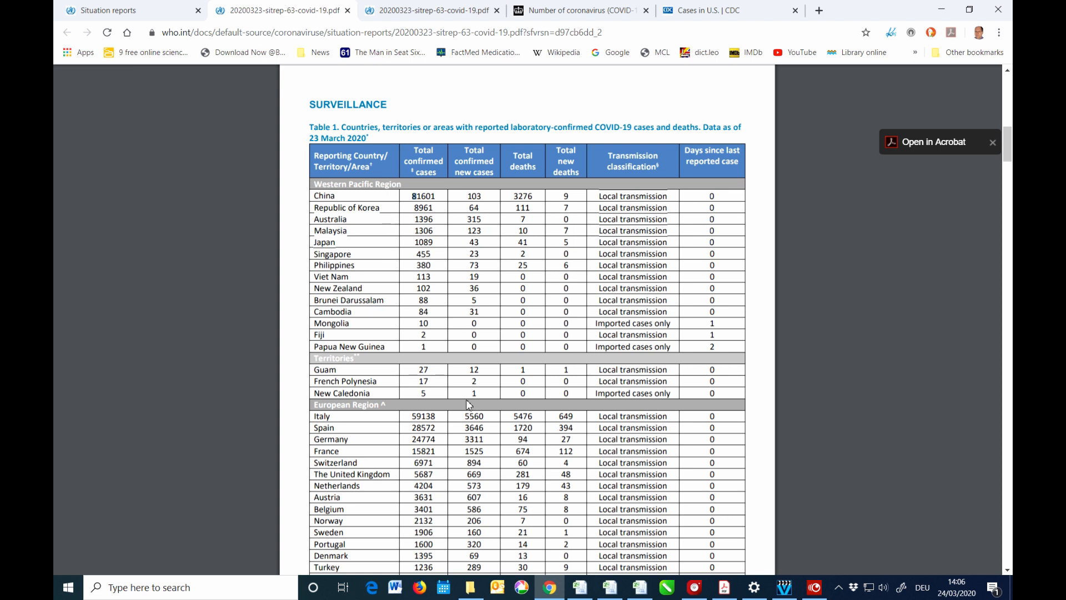
pyautogui.moveTo(641, 596)
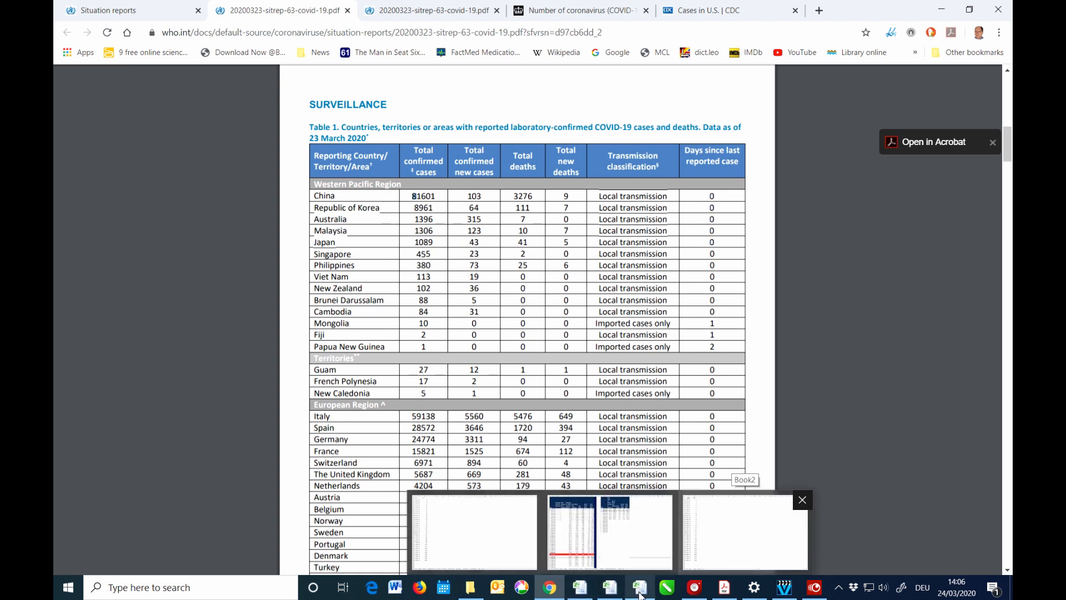
# Bring up Book2 and select the DATE and UK case data in A1:B33.
pyautogui.click(641, 596)
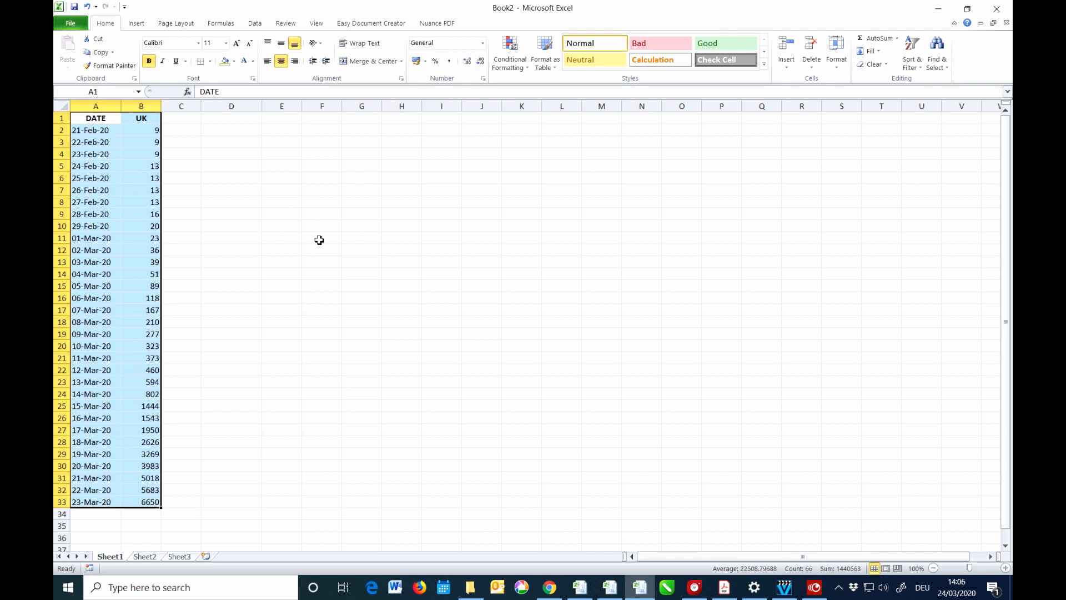
pyautogui.click(247, 157)
pyautogui.moveTo(91, 118); pyautogui.dragTo(127, 118)
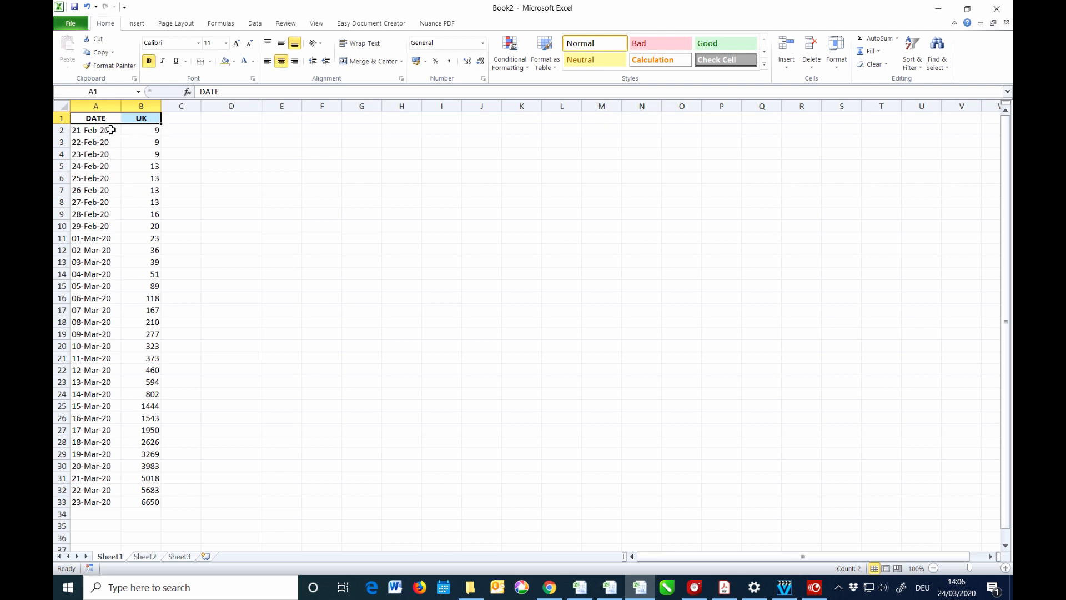
pyautogui.click(139, 131)
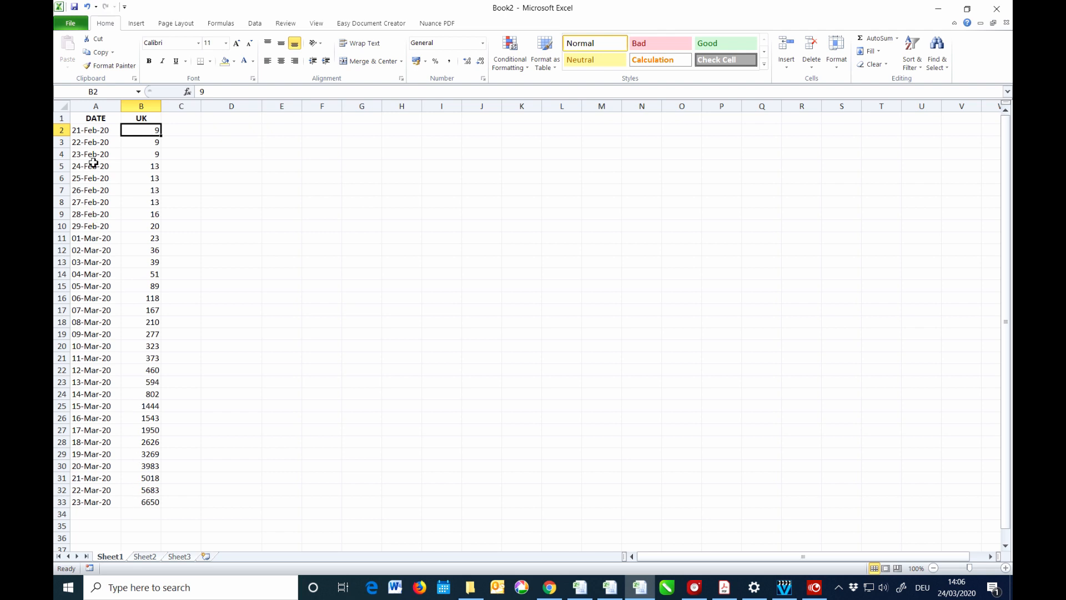
pyautogui.click(94, 119)
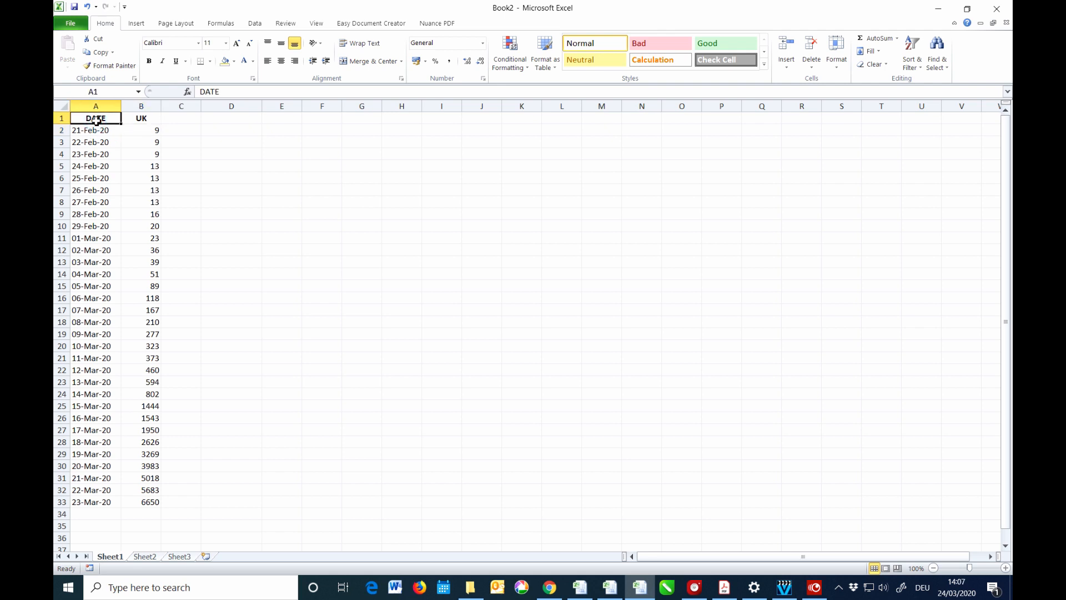
pyautogui.moveTo(96, 120); pyautogui.dragTo(154, 501)
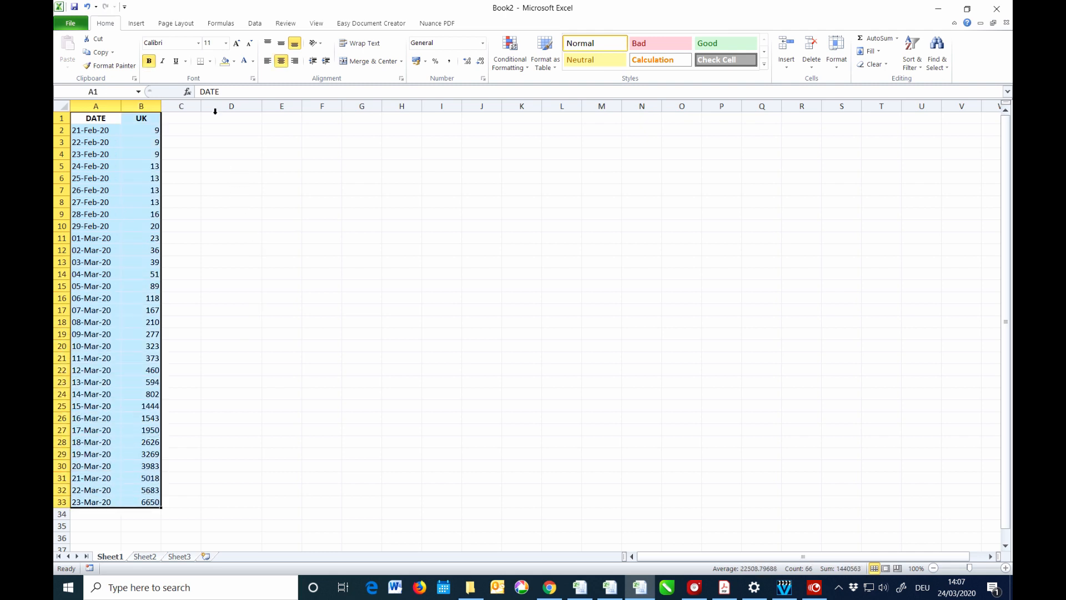
# Insert a 2-D pie chart of the UK data, enlarge it by dragging both corners, and bring up Change Chart Type.
pyautogui.click(137, 24)
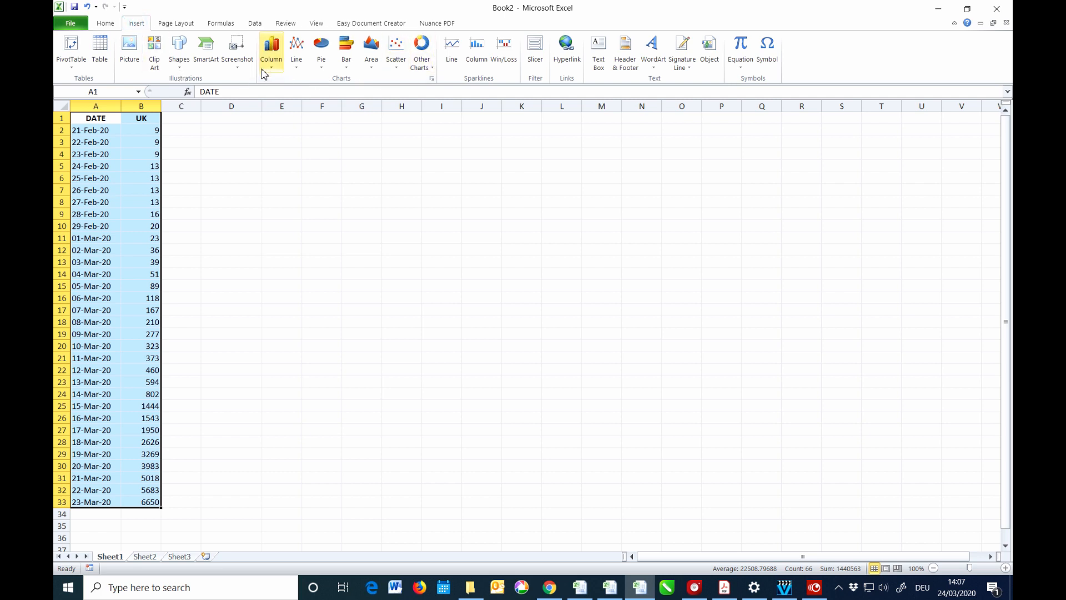
pyautogui.click(321, 51)
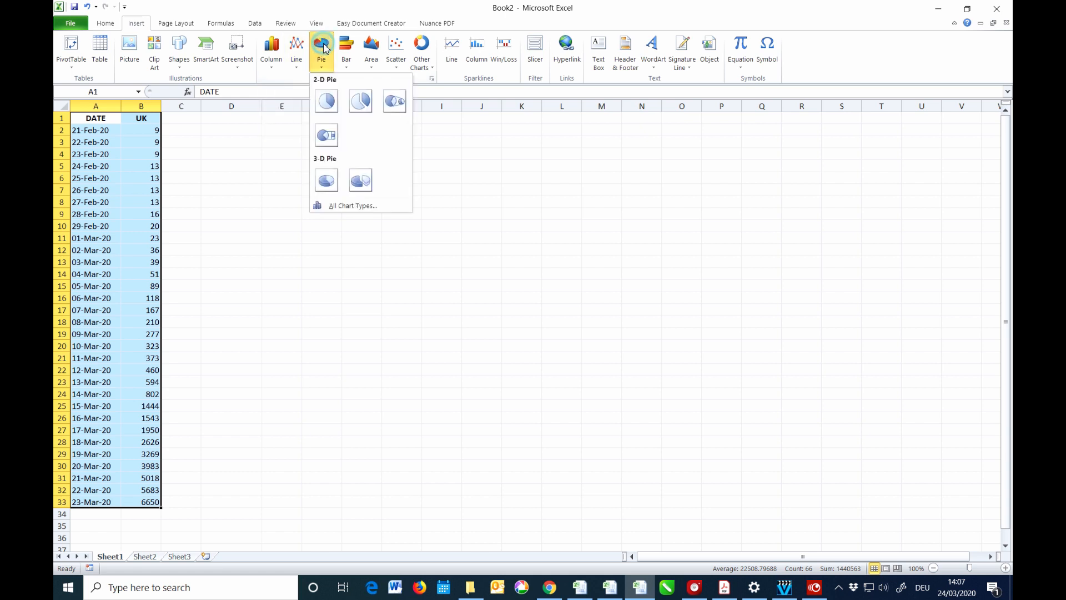
pyautogui.click(326, 101)
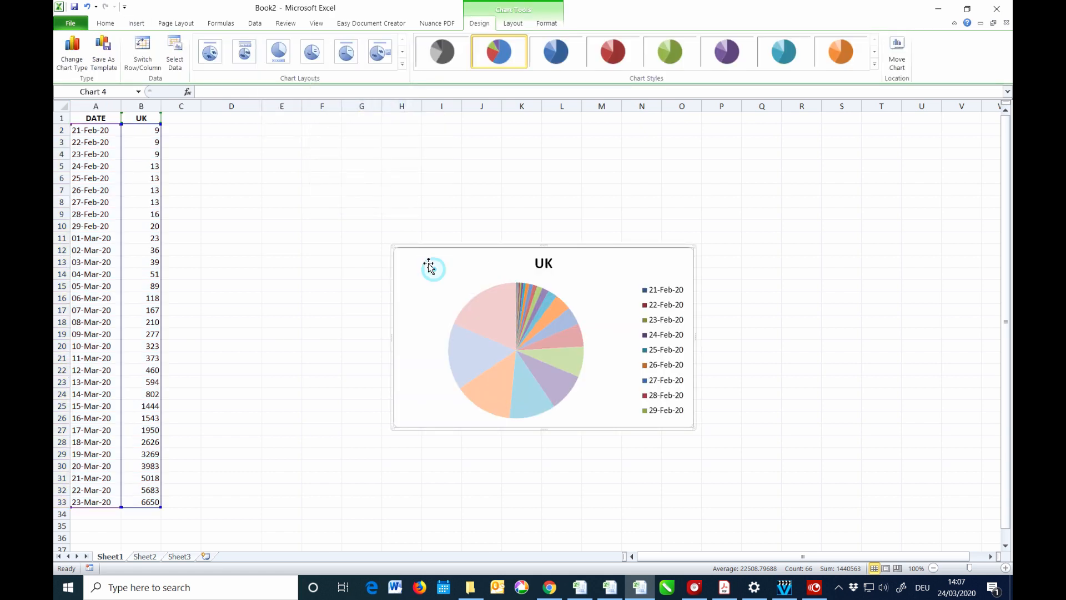
pyautogui.moveTo(394, 246); pyautogui.dragTo(322, 166)
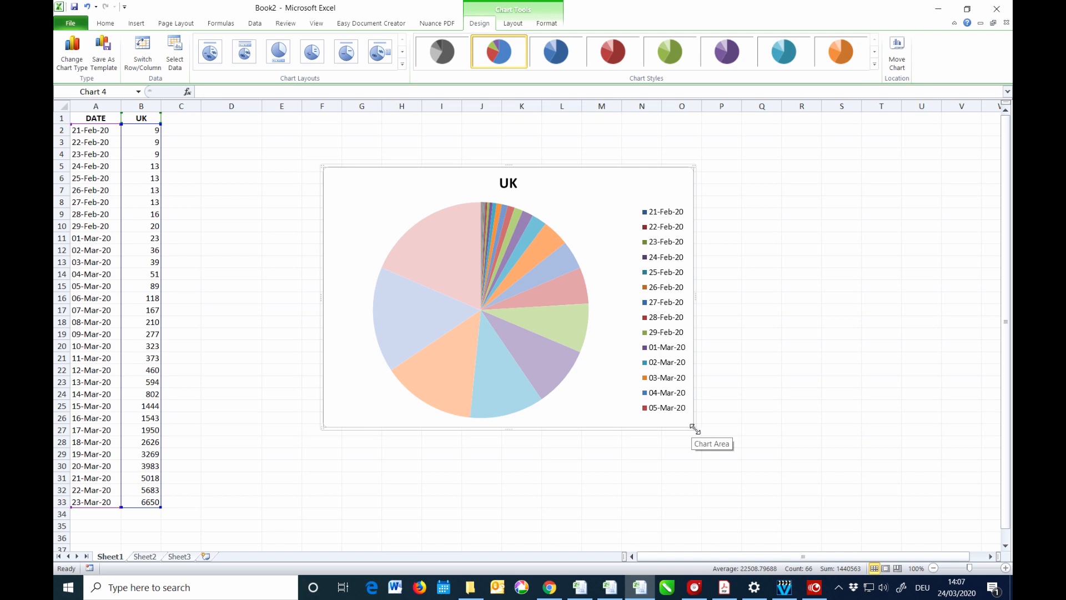
pyautogui.moveTo(694, 427); pyautogui.dragTo(774, 520)
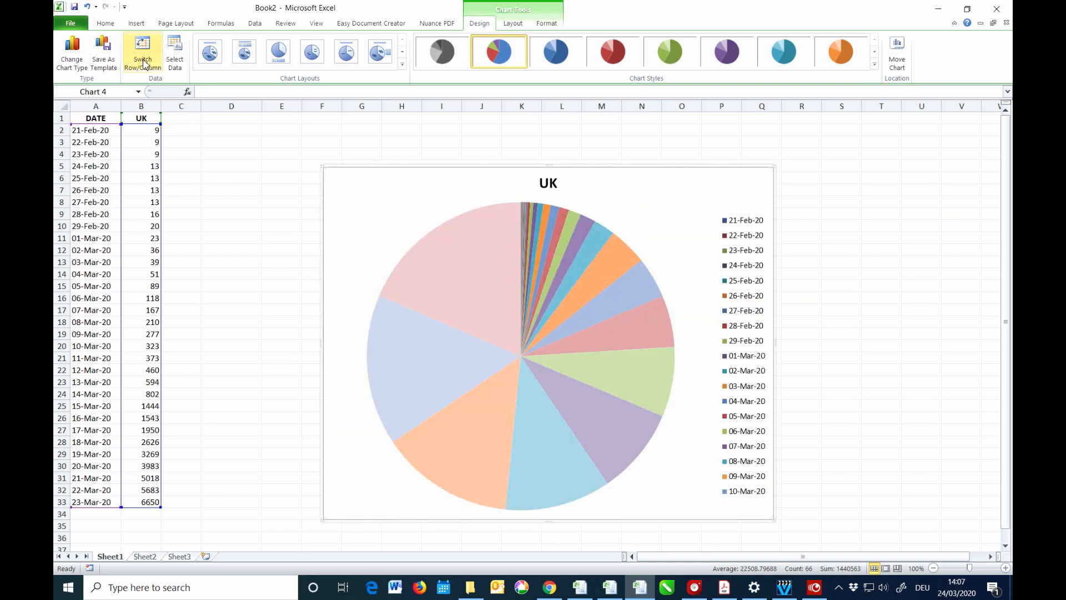
pyautogui.click(75, 54)
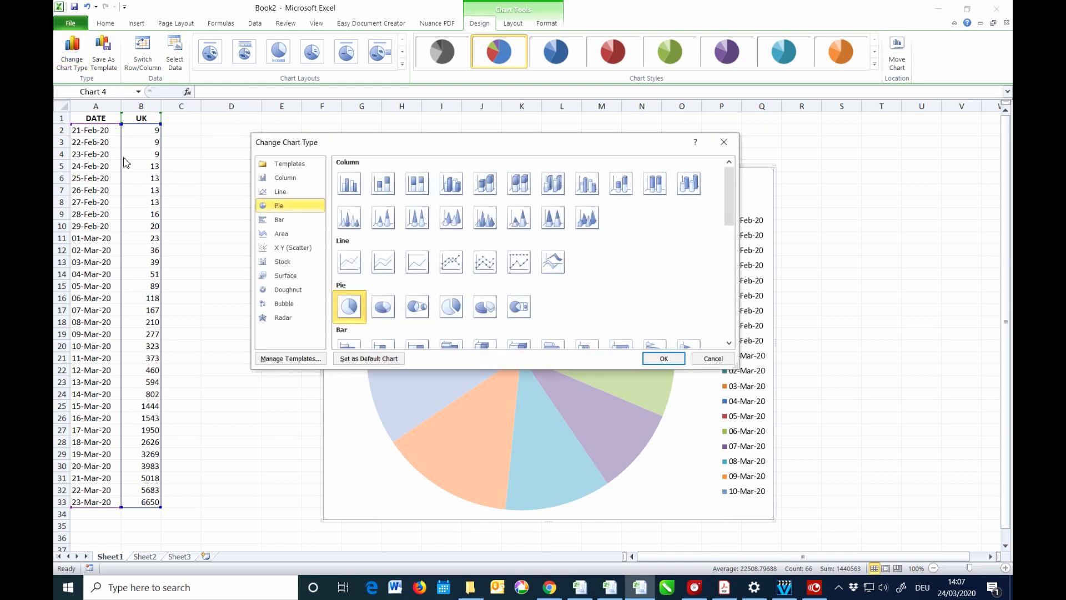
# Change the UK chart to Line with Markers, then view Sheet2's daily-increase column chart.
pyautogui.click(453, 270)
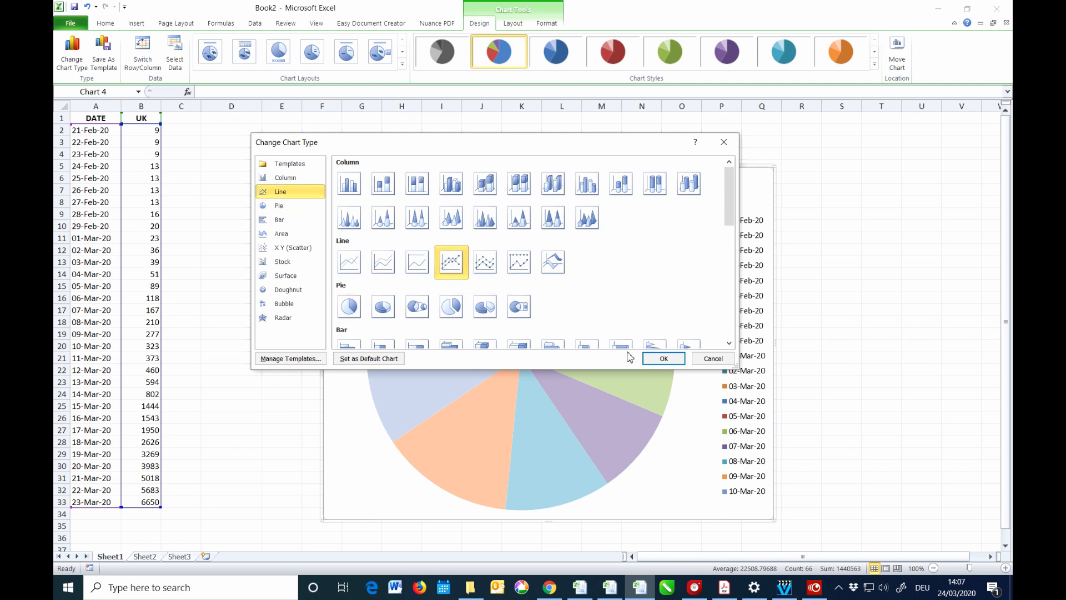
pyautogui.click(657, 360)
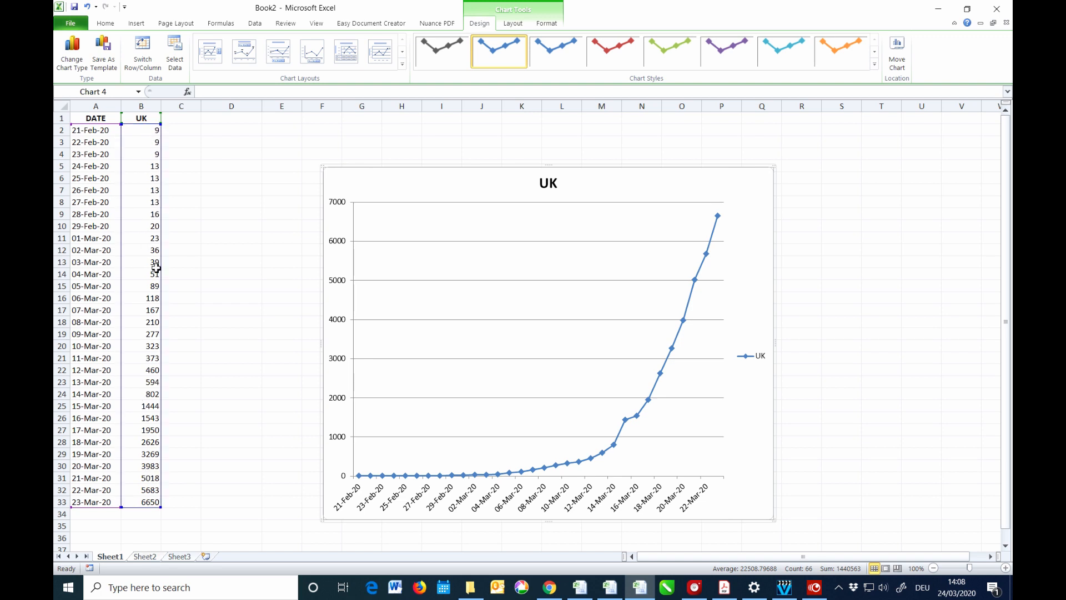
pyautogui.click(146, 556)
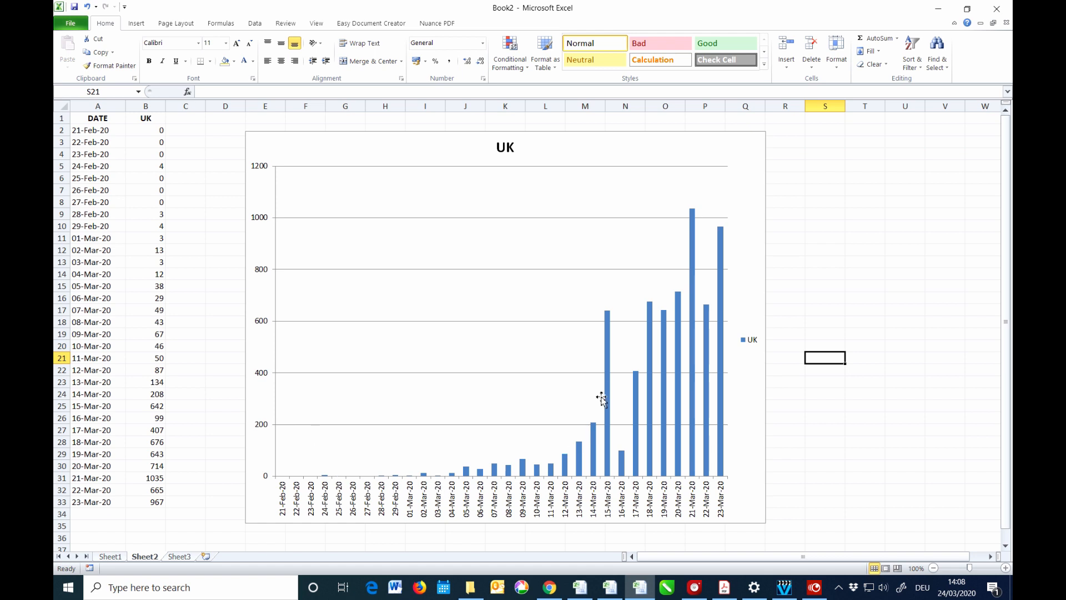
# Return to Sheet1 with the UK, ITALY, SOUTH KOREA and USA cumulative case columns.
pyautogui.moveTo(723, 380)
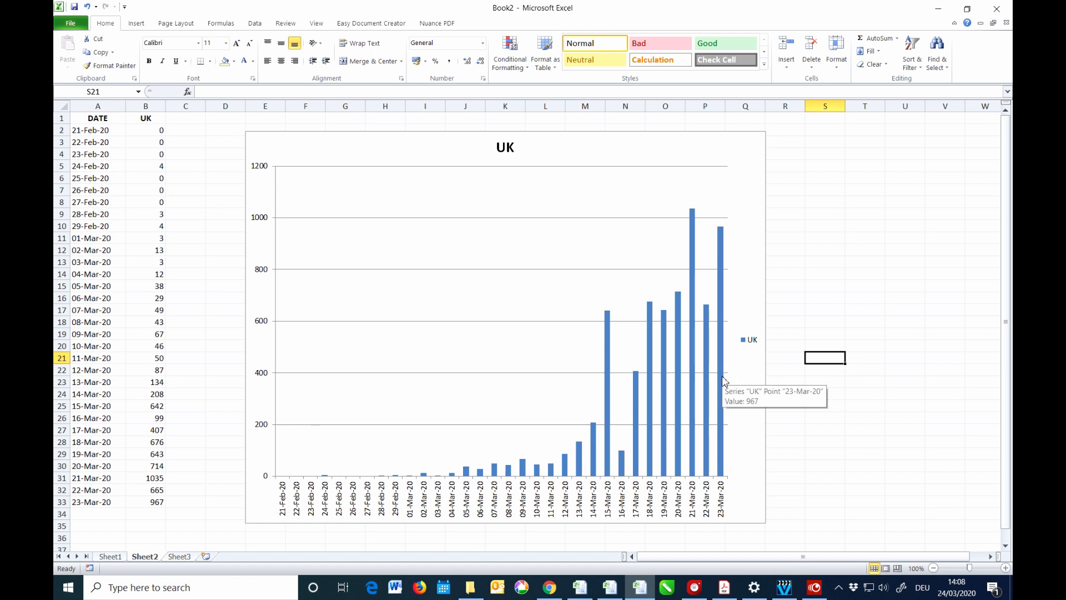
pyautogui.click(117, 558)
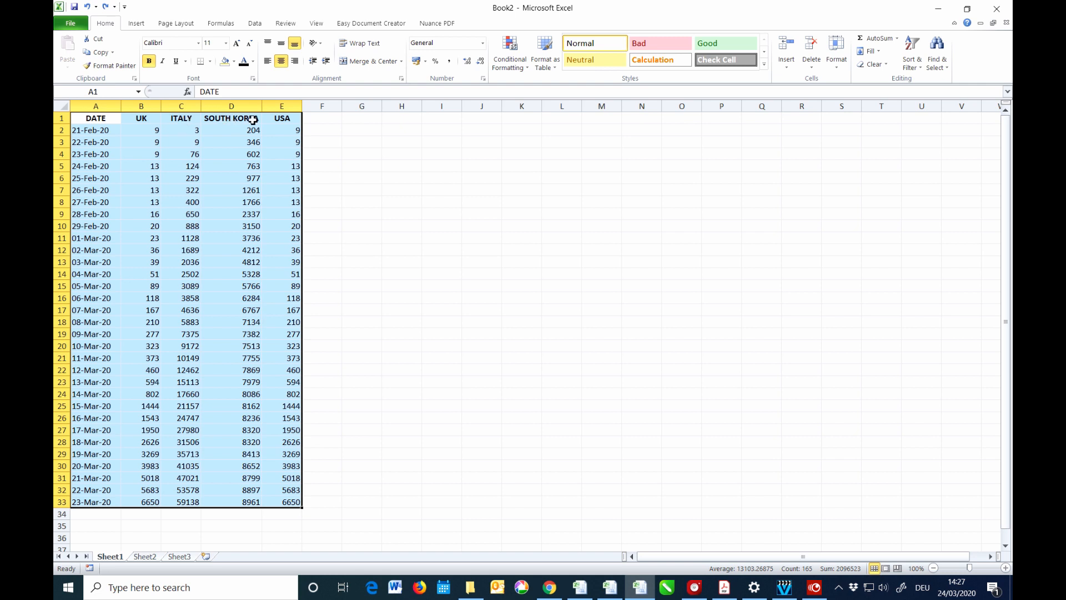
# Select the whole four-country case table A1:E33 including headers.
pyautogui.click(365, 155)
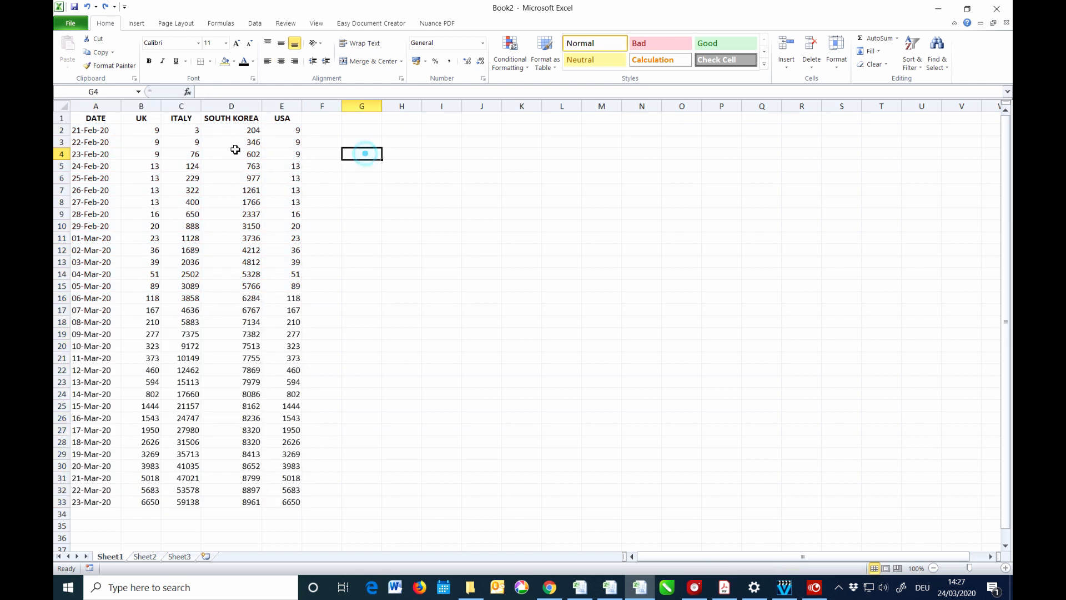
pyautogui.click(181, 106)
pyautogui.click(228, 107)
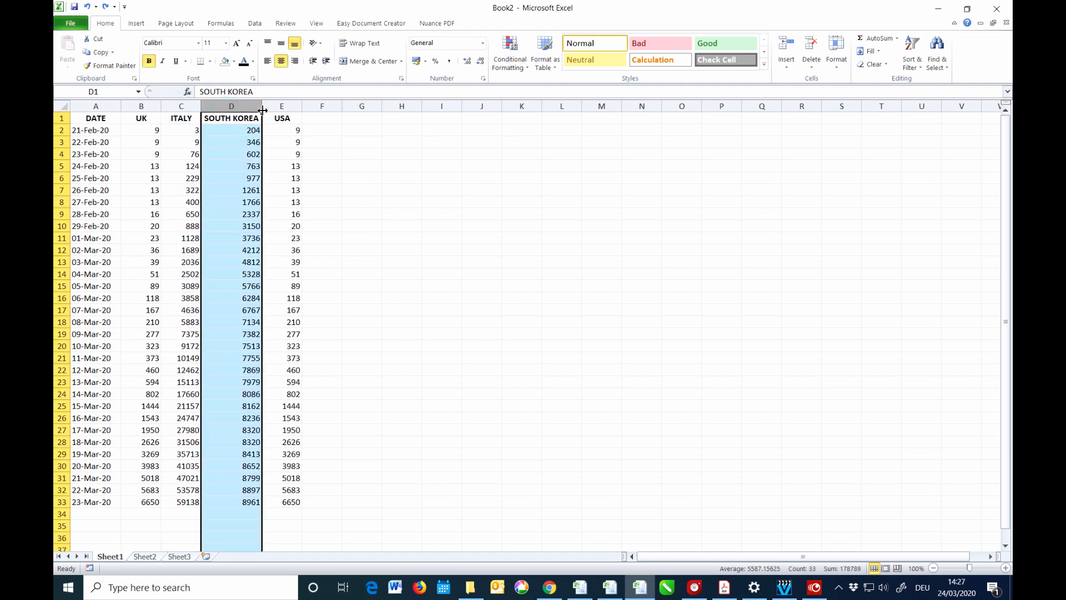
pyautogui.click(291, 109)
pyautogui.click(384, 153)
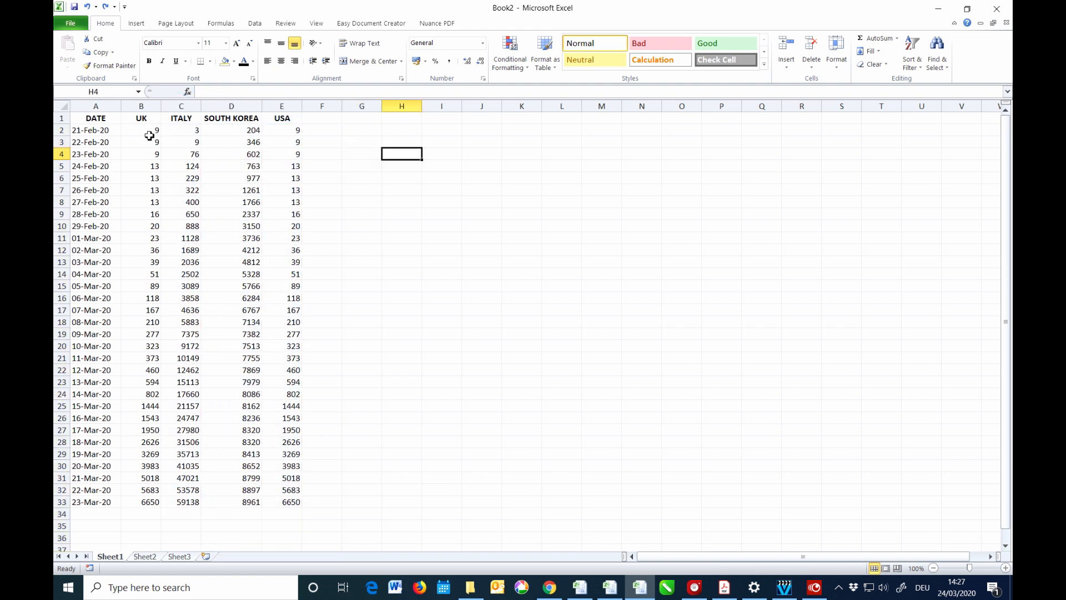
pyautogui.moveTo(99, 119); pyautogui.dragTo(284, 503)
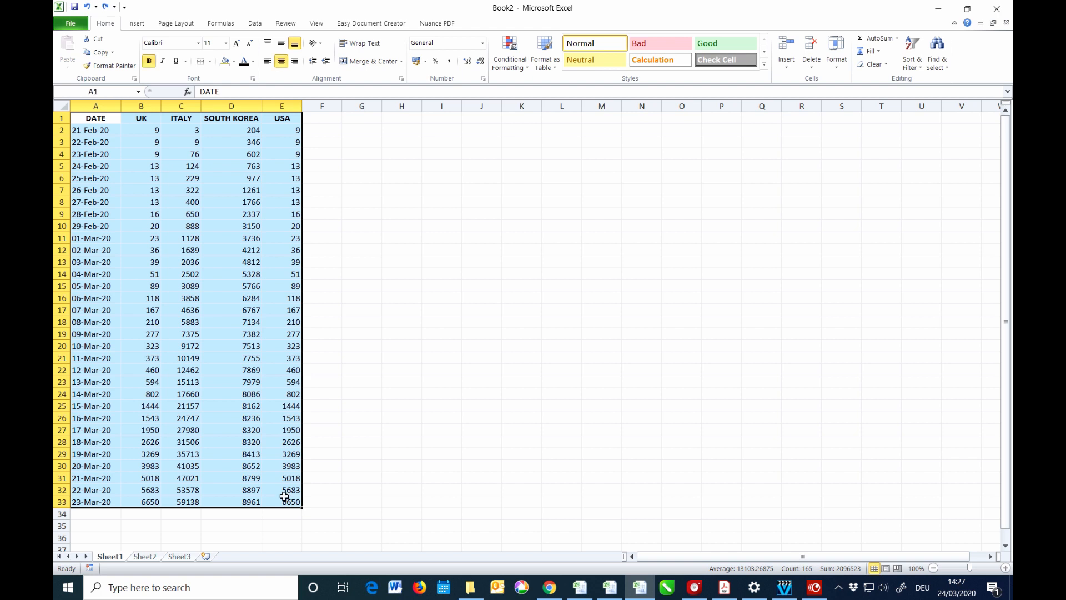
# Insert a Line with Markers chart, place it beside the table and enlarge it.
pyautogui.click(140, 25)
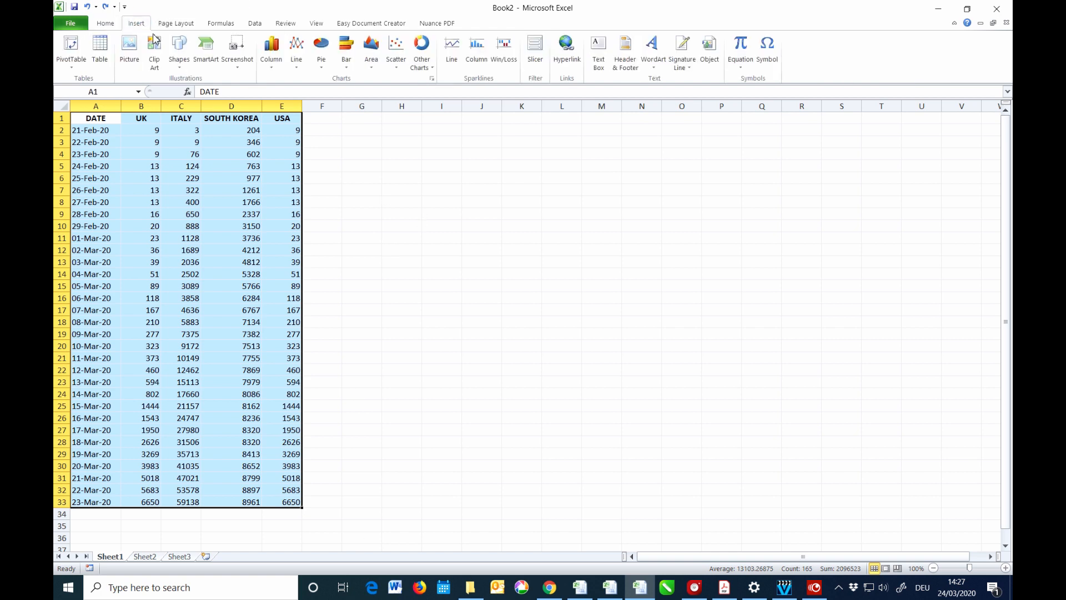
pyautogui.click(296, 55)
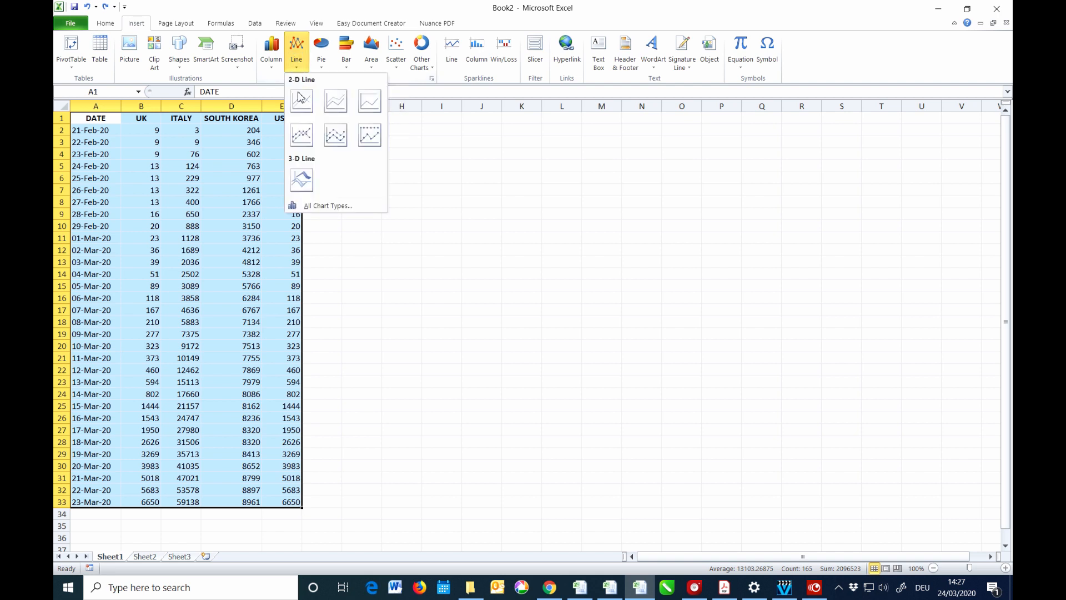
pyautogui.click(301, 138)
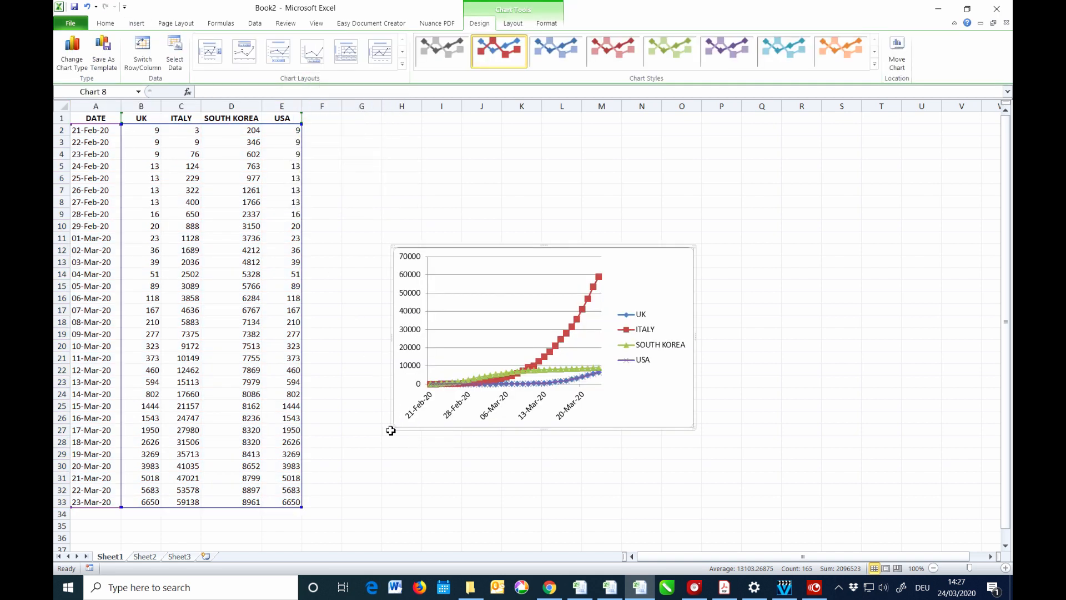
pyautogui.moveTo(393, 429); pyautogui.dragTo(332, 506)
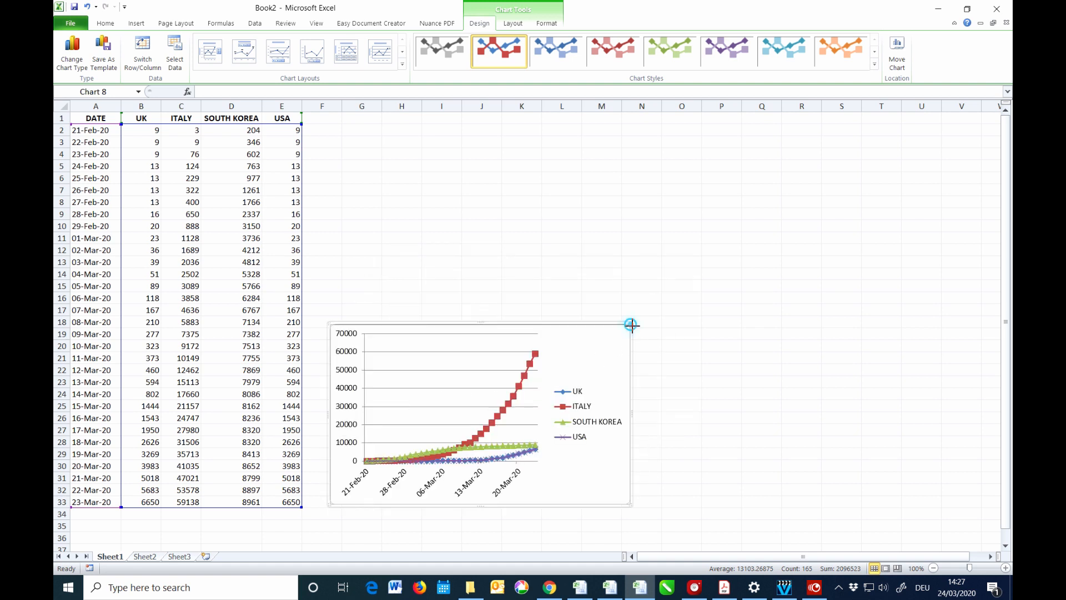
pyautogui.moveTo(631, 324); pyautogui.dragTo(889, 129)
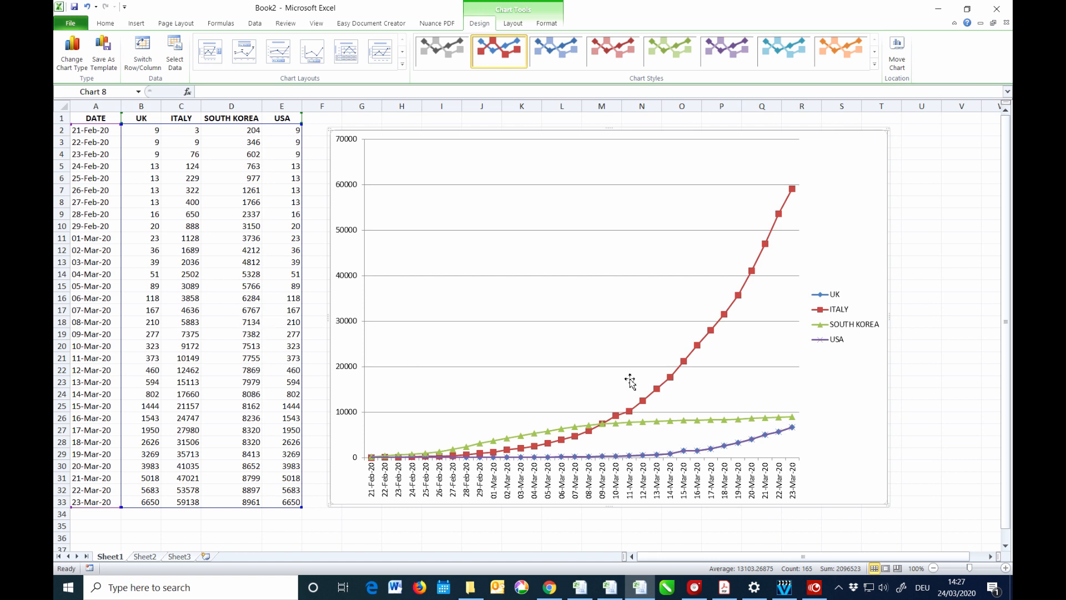
# Move the chart to a new chart sheet named Comparisons.
pyautogui.rightClick(831, 410)
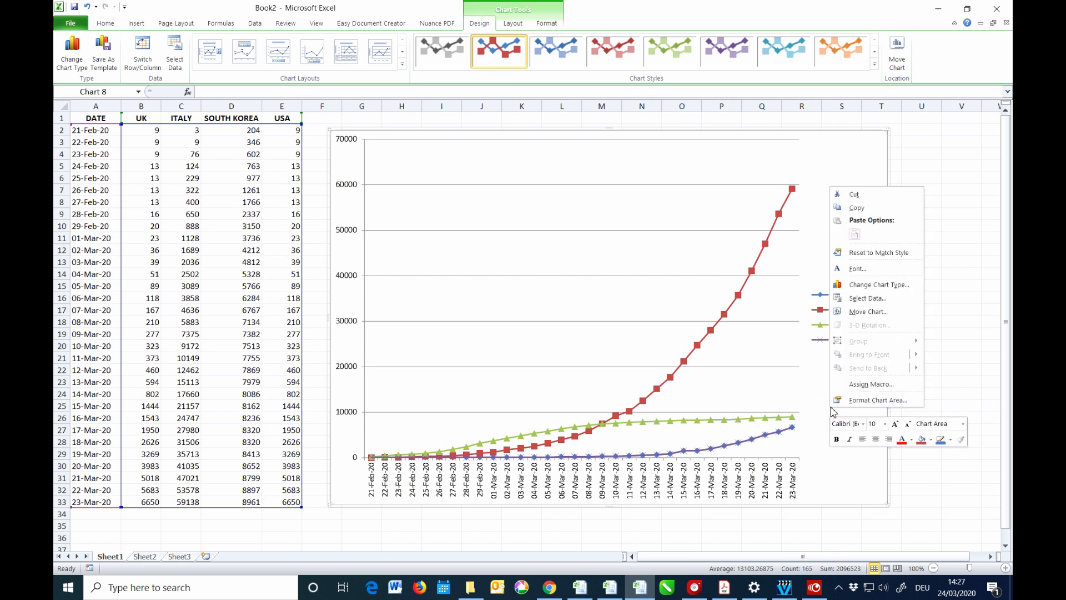
pyautogui.click(865, 312)
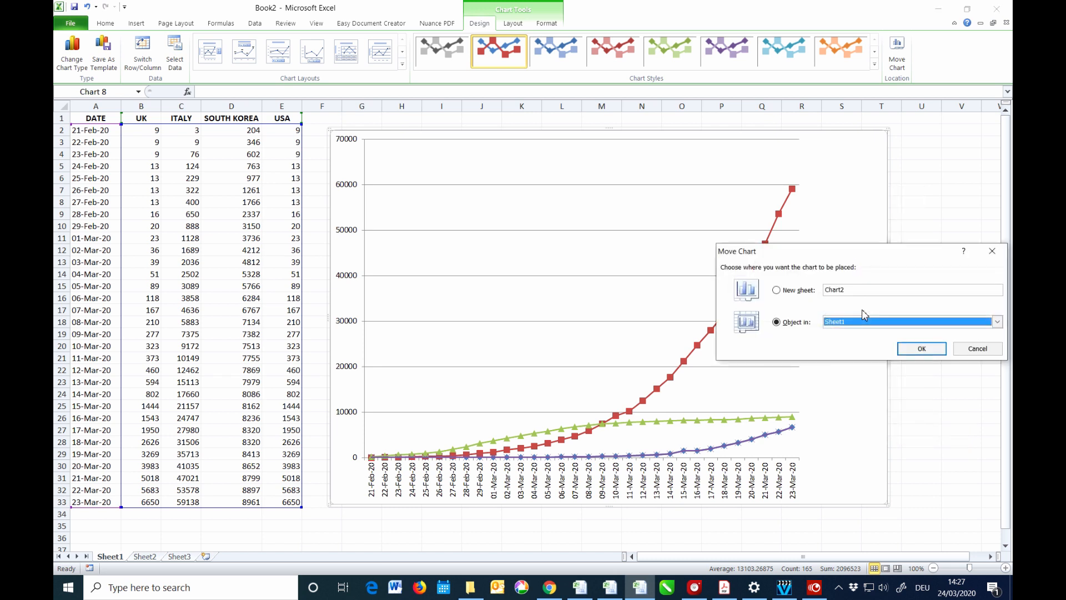
pyautogui.click(777, 291)
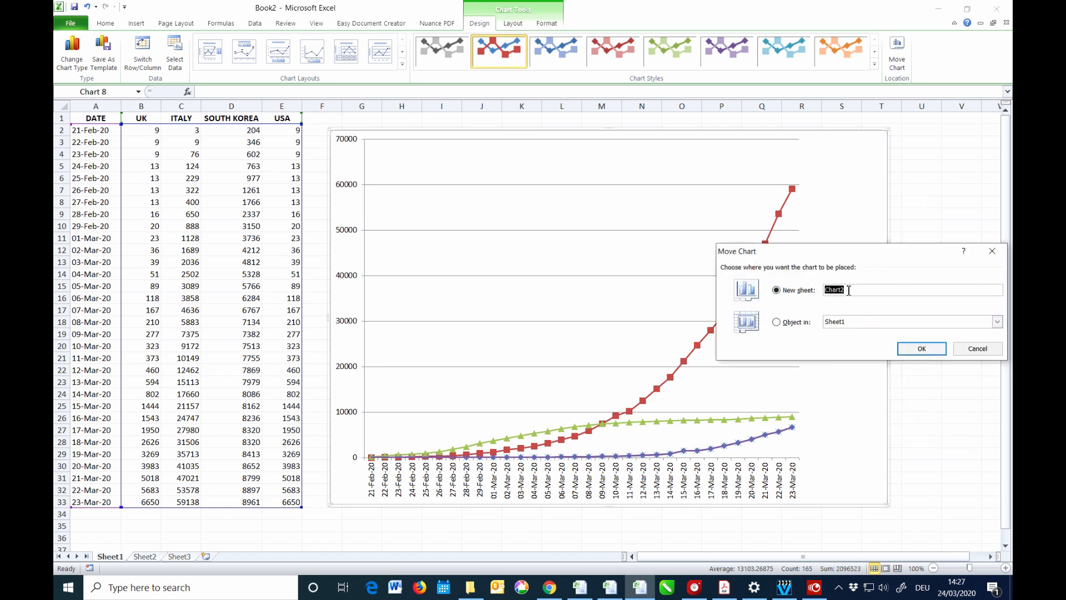
pyautogui.write('C')
pyautogui.press('Return')
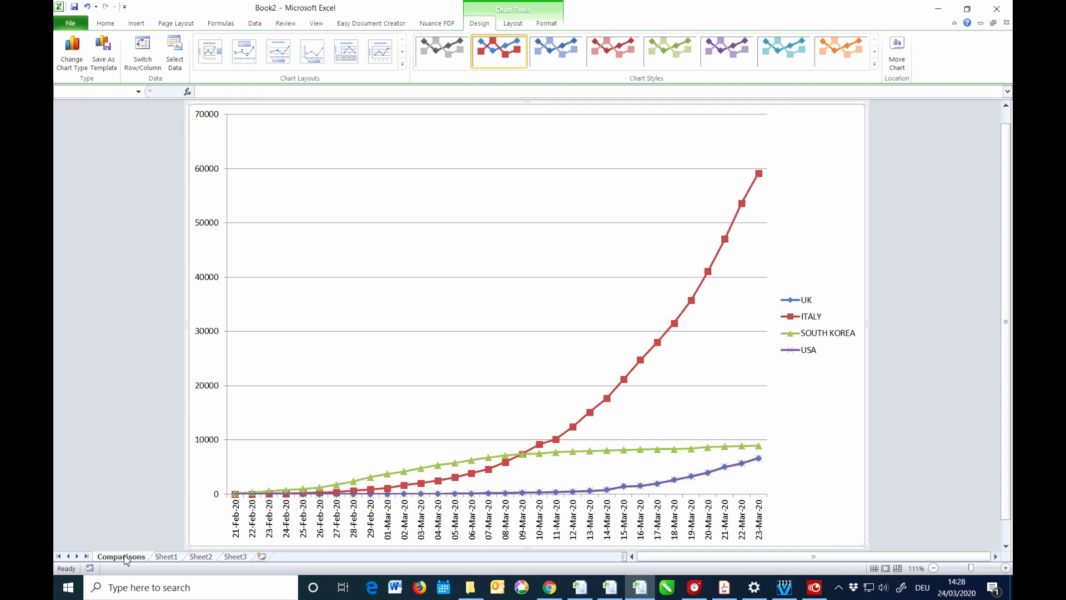
# Check the data on Sheet1, return to the Comparisons sheet and show the chart Layout settings.
pyautogui.click(165, 557)
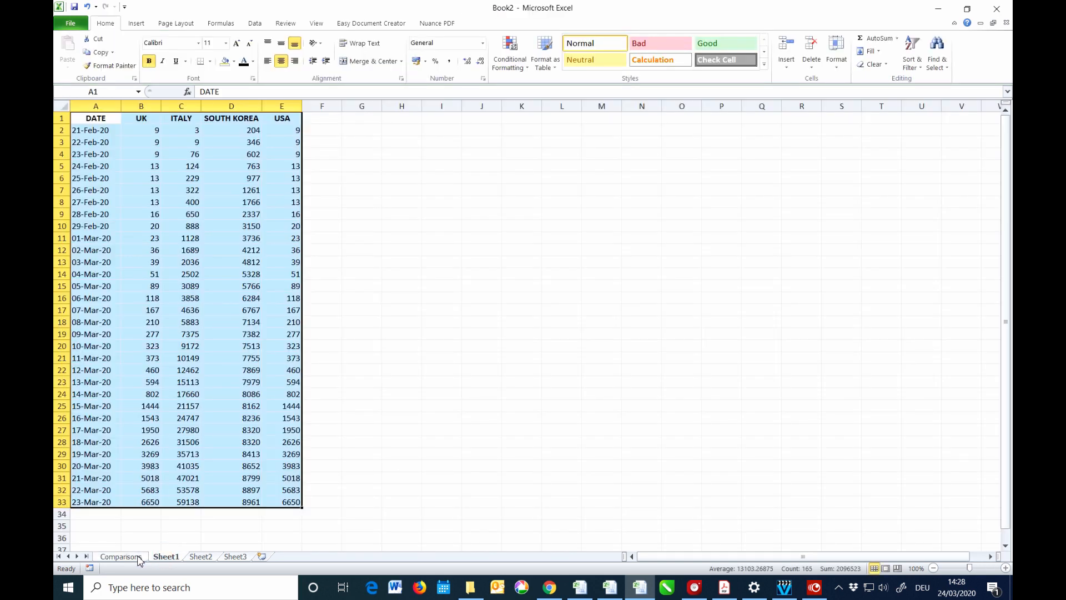
pyautogui.click(138, 557)
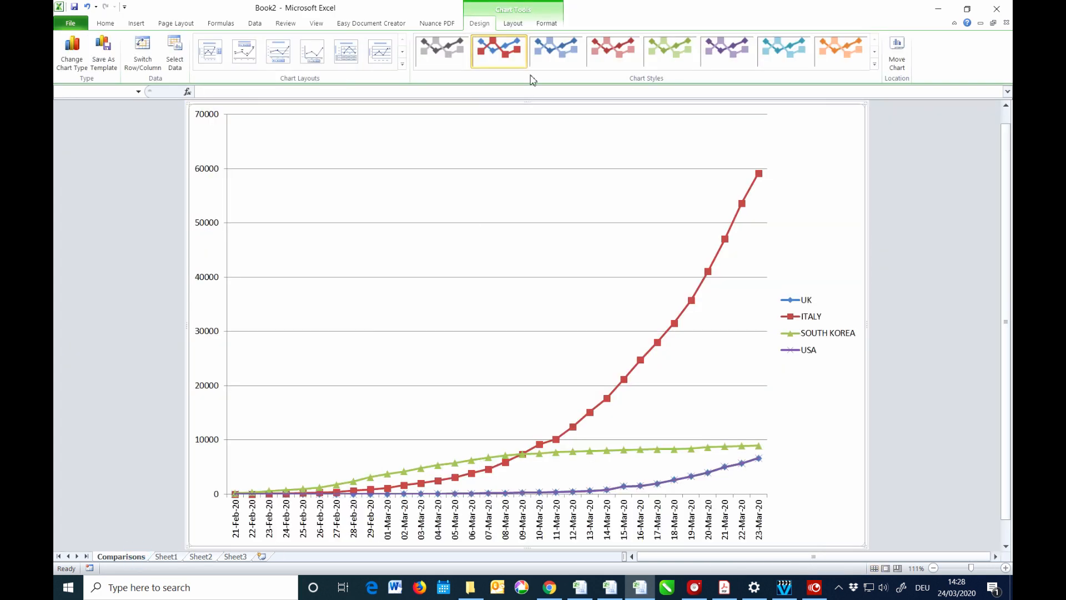
pyautogui.click(514, 24)
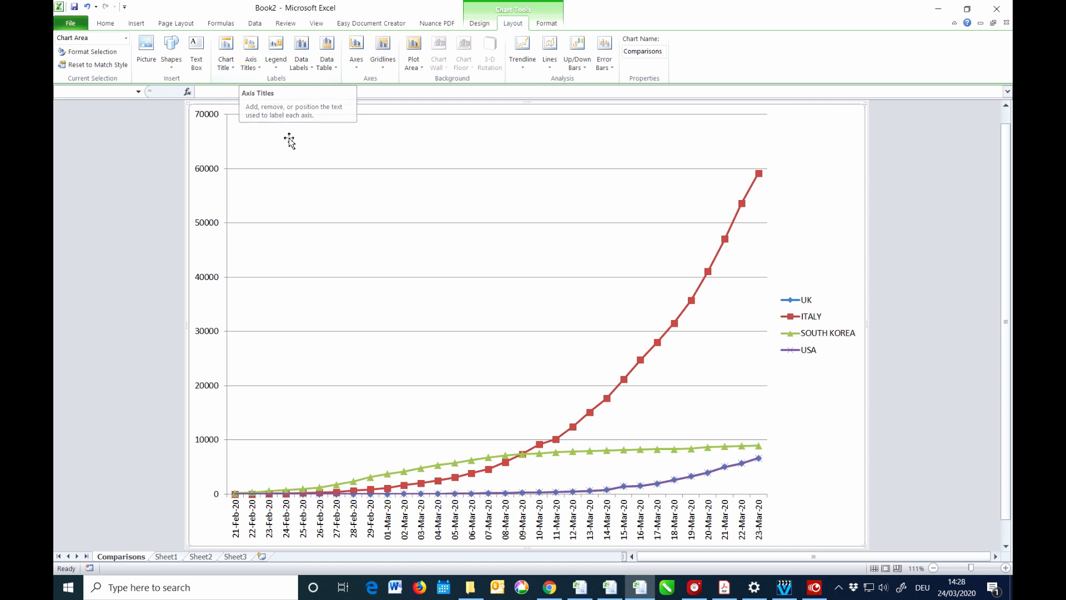
# Switch to the Chart ROW COVID-19 cases v Situation Report workbook showing the pivot chart.
pyautogui.moveTo(580, 592)
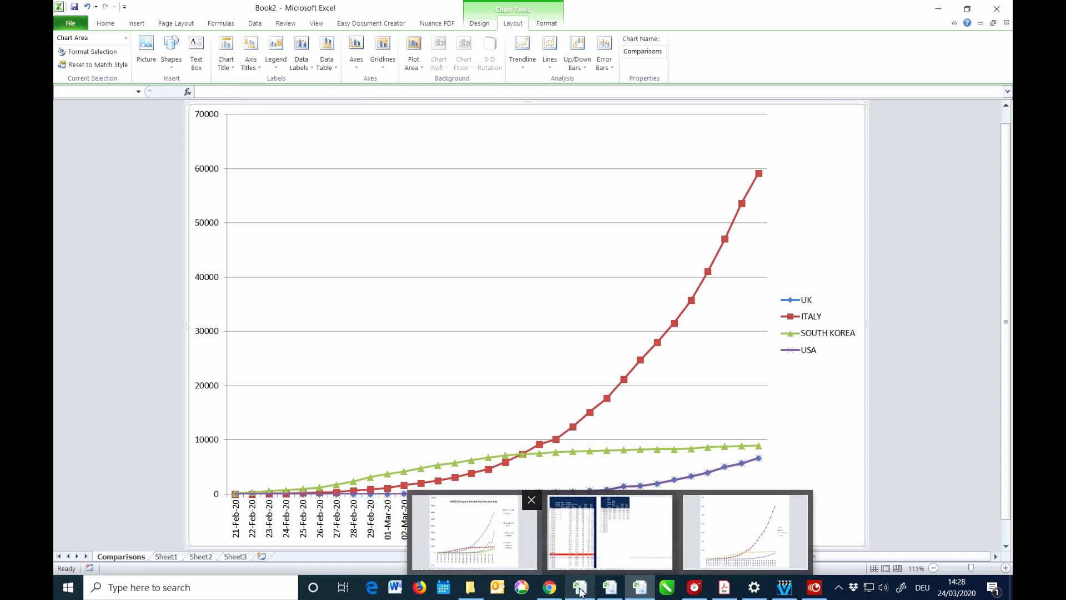
pyautogui.click(622, 547)
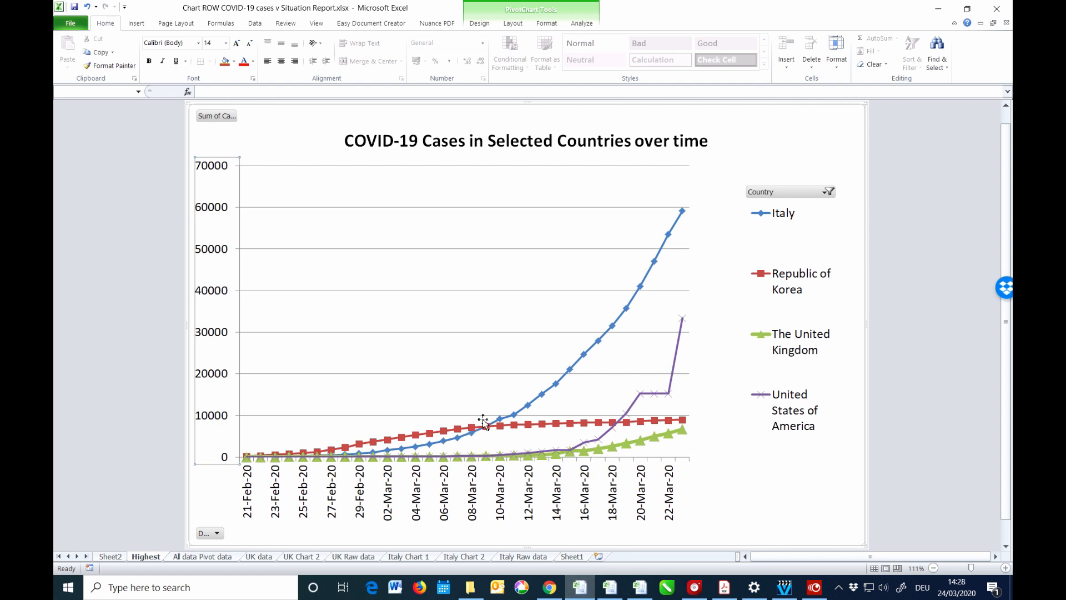
pyautogui.moveTo(411, 458)
# Read the case values of the four countries' lines at various data points on the pivot chart.
pyautogui.moveTo(684, 435)
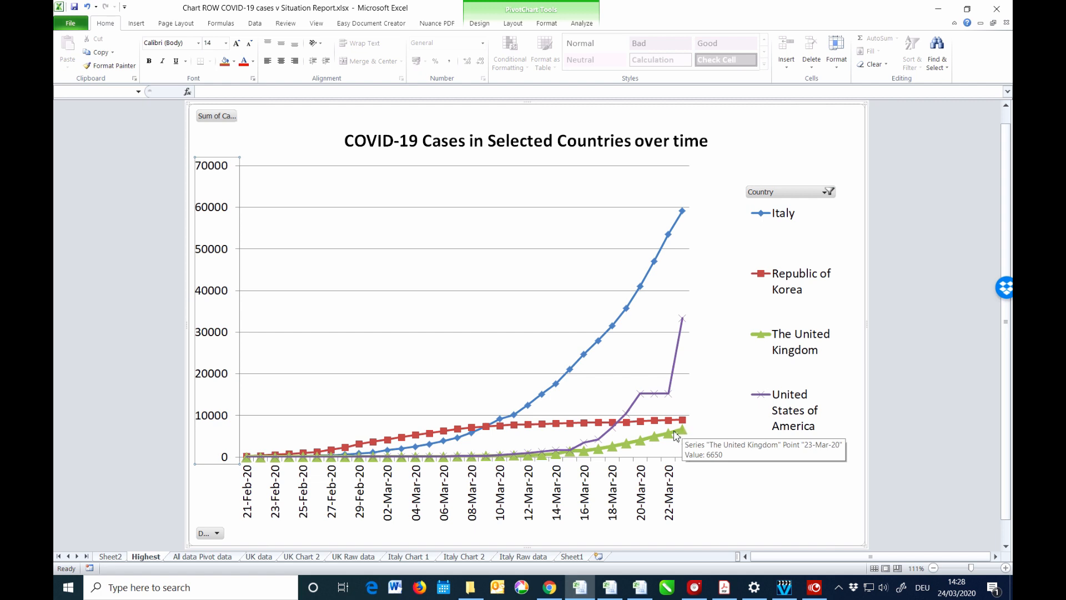
pyautogui.moveTo(556, 455)
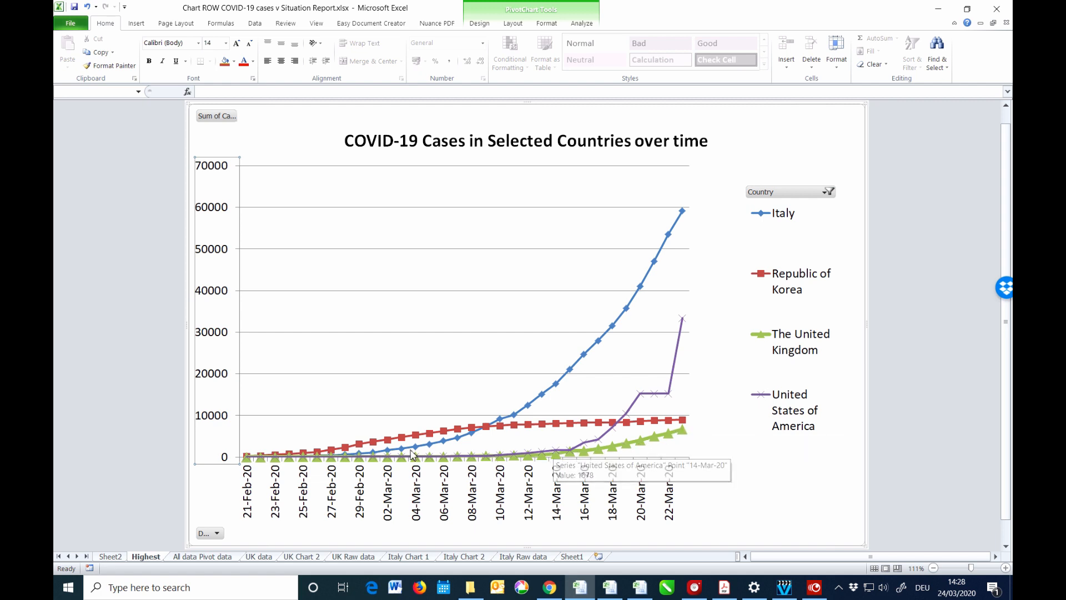
pyautogui.moveTo(328, 458)
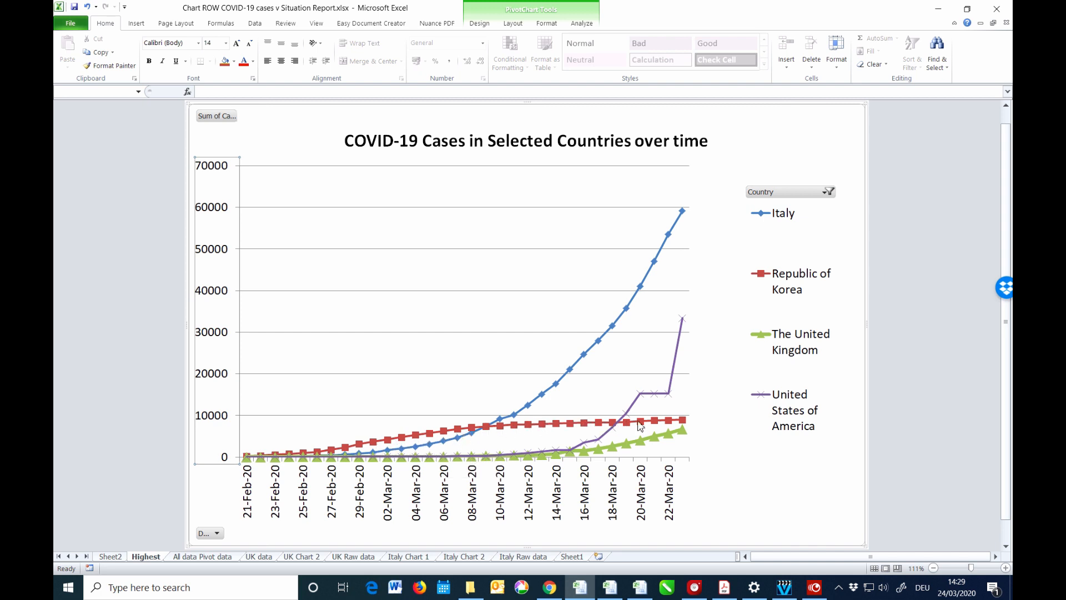
pyautogui.moveTo(685, 425)
pyautogui.moveTo(477, 433)
pyautogui.moveTo(548, 427)
pyautogui.moveTo(562, 382)
pyautogui.moveTo(573, 450)
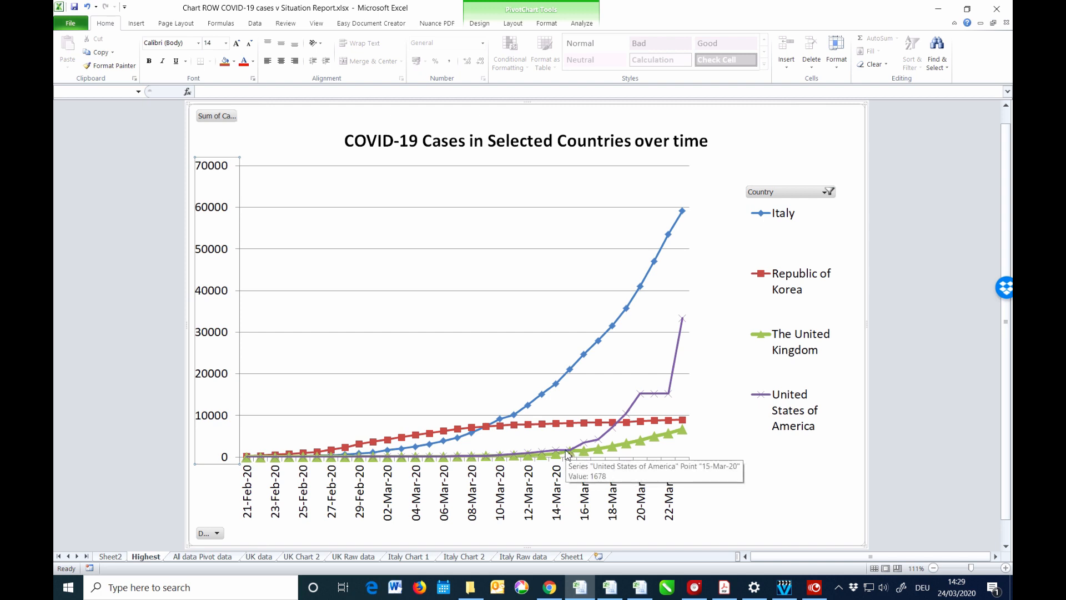
pyautogui.moveTo(643, 395)
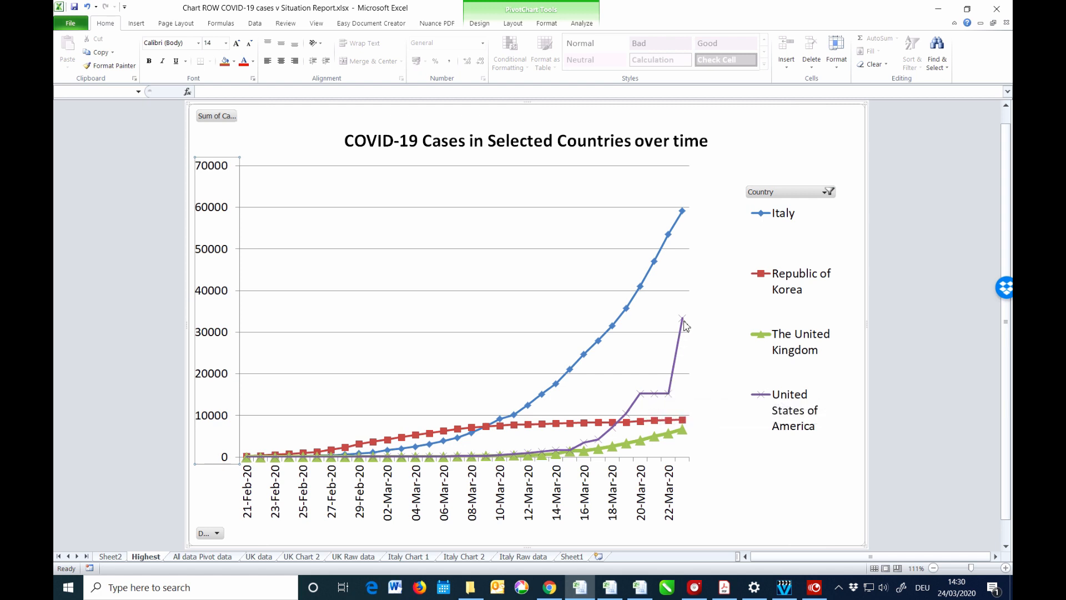
pyautogui.moveTo(685, 323)
pyautogui.moveTo(687, 215)
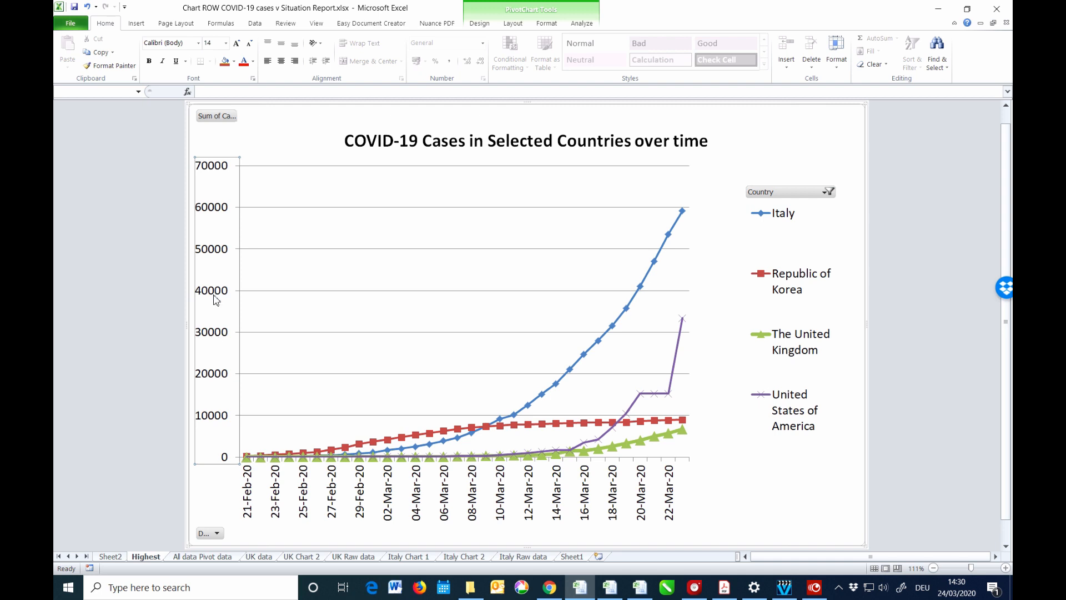
# Set the chart's vertical axis to a base-10 logarithmic scale running from 1 to 100000.
pyautogui.rightClick(215, 422)
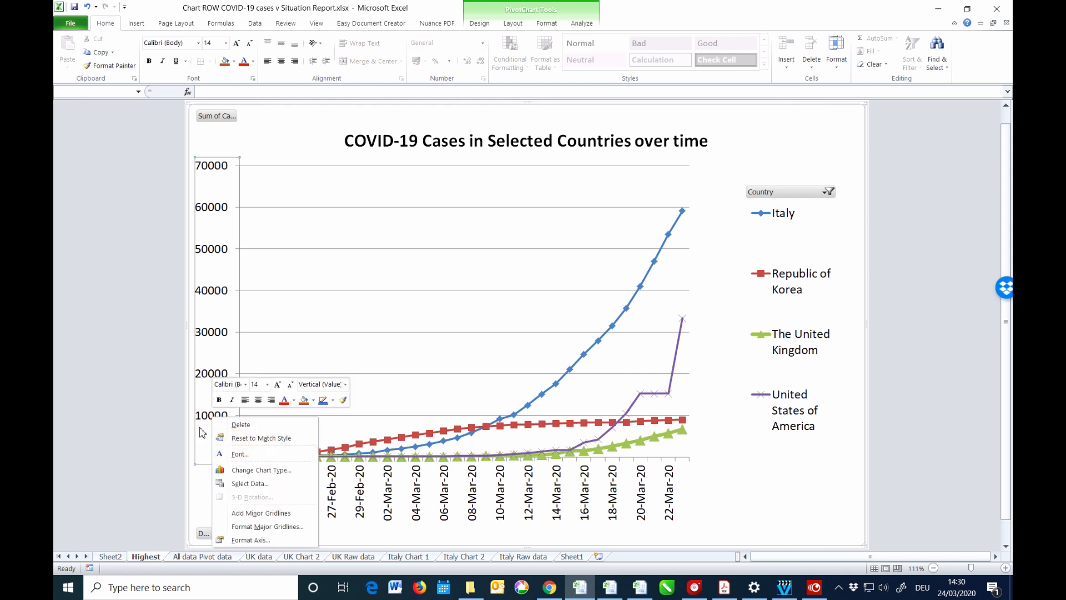
pyautogui.click(249, 541)
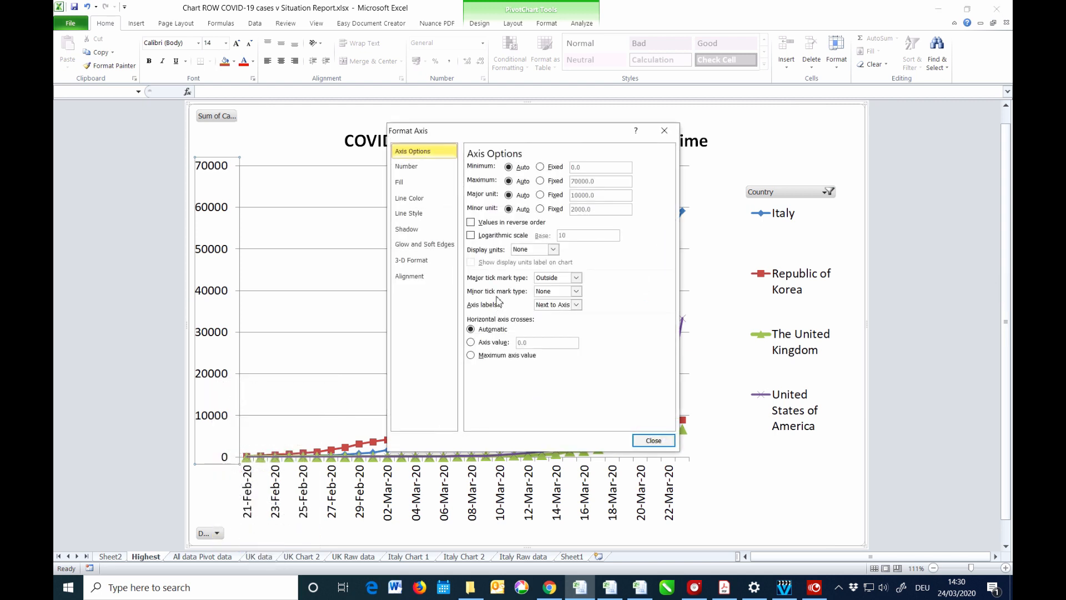
pyautogui.click(471, 235)
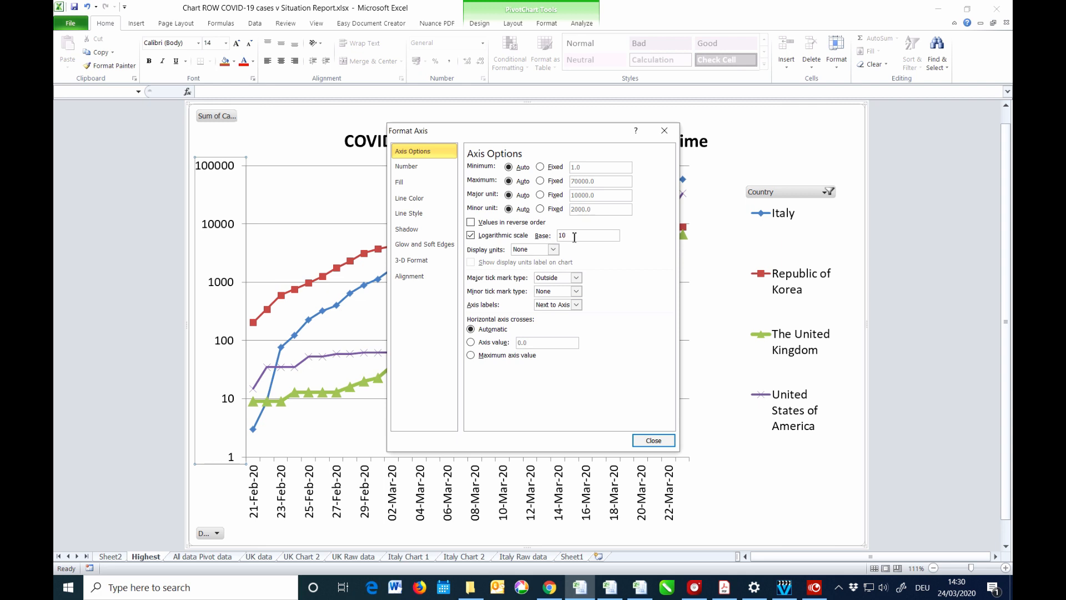
pyautogui.click(653, 441)
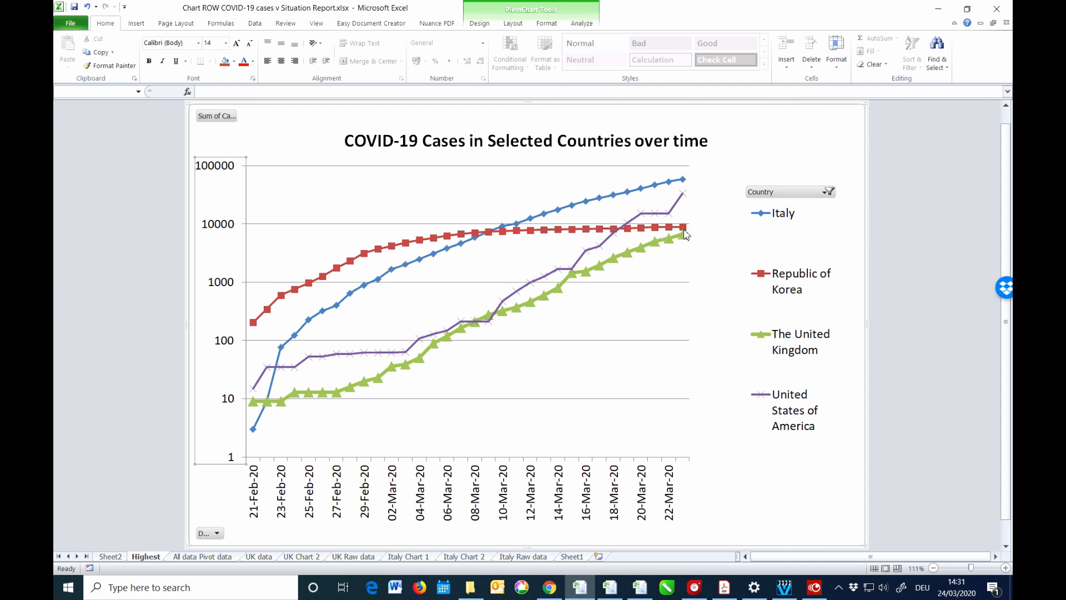
pyautogui.moveTo(685, 233)
pyautogui.moveTo(334, 403)
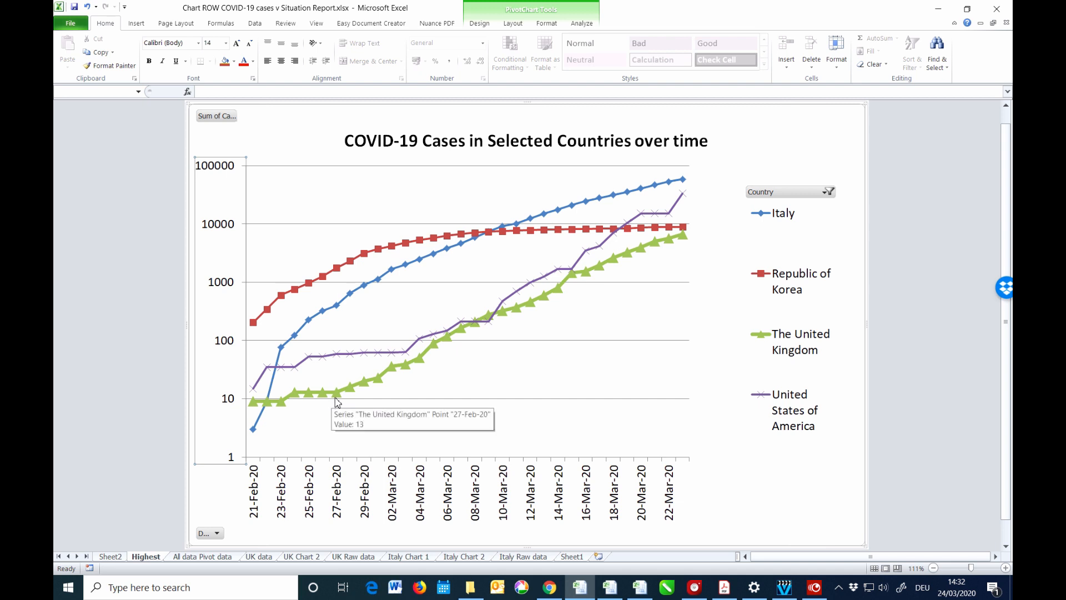
pyautogui.click(337, 401)
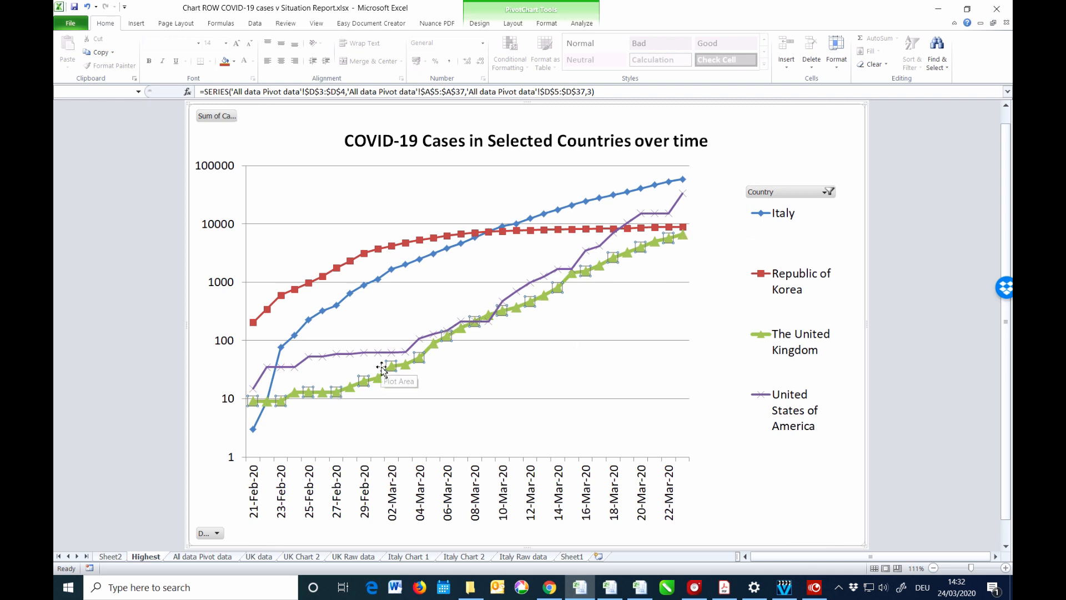
pyautogui.click(392, 271)
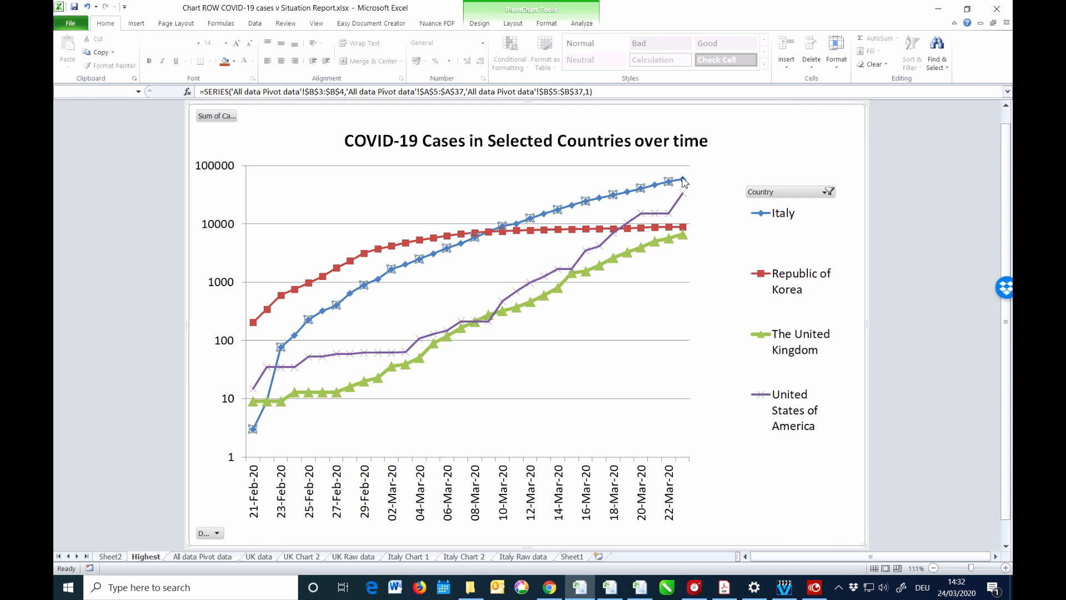
pyautogui.click(683, 180)
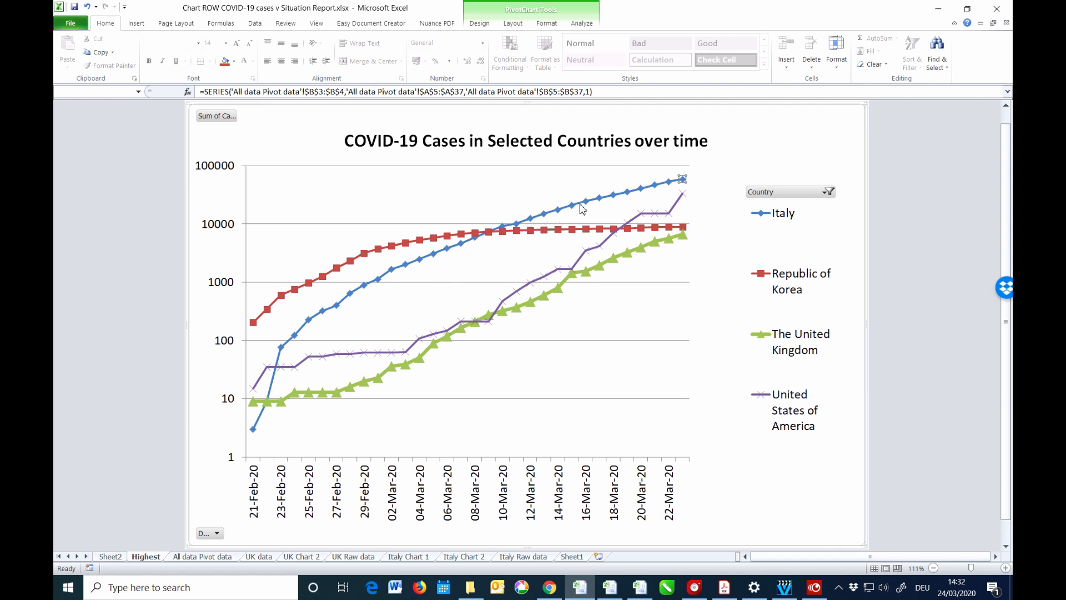
# Undo, redo, then undo the log scale, leaving a linear 0–70000 vertical axis.
pyautogui.moveTo(593, 201)
pyautogui.moveTo(659, 189)
pyautogui.click(88, 7)
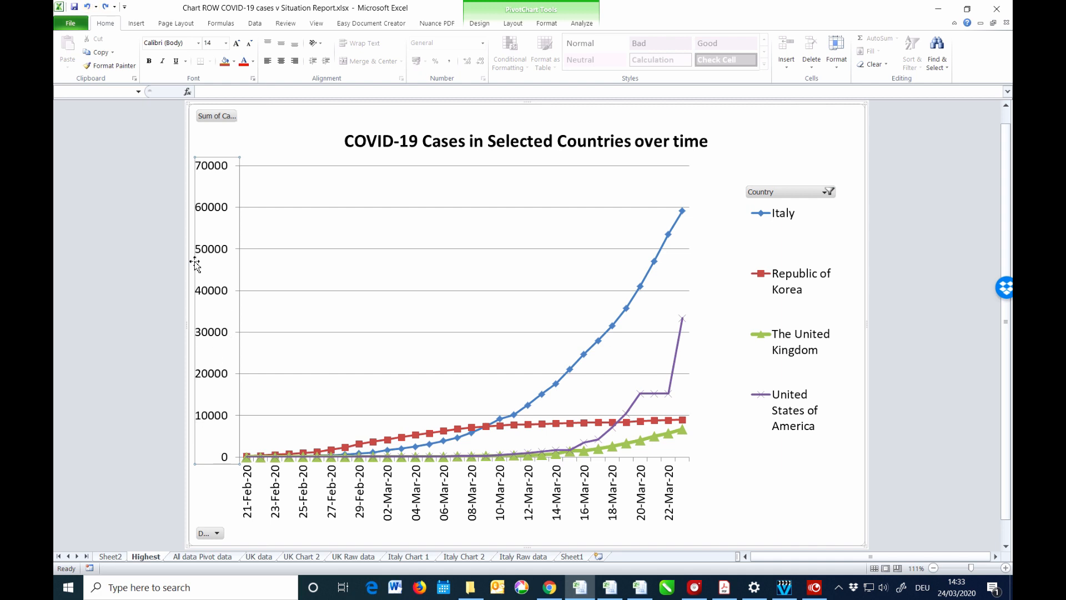
pyautogui.click(105, 7)
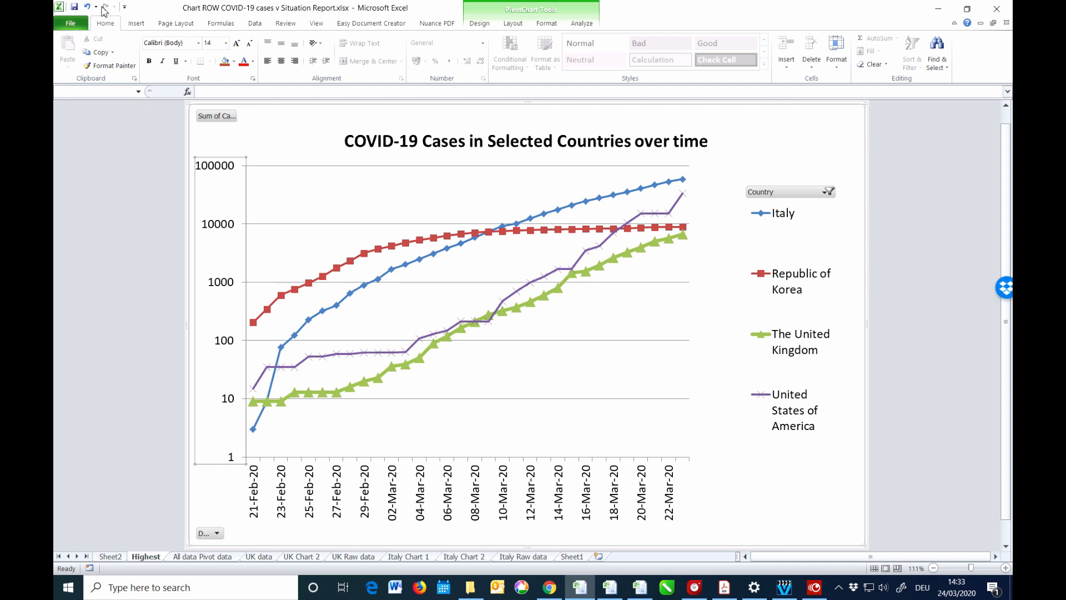
pyautogui.click(87, 7)
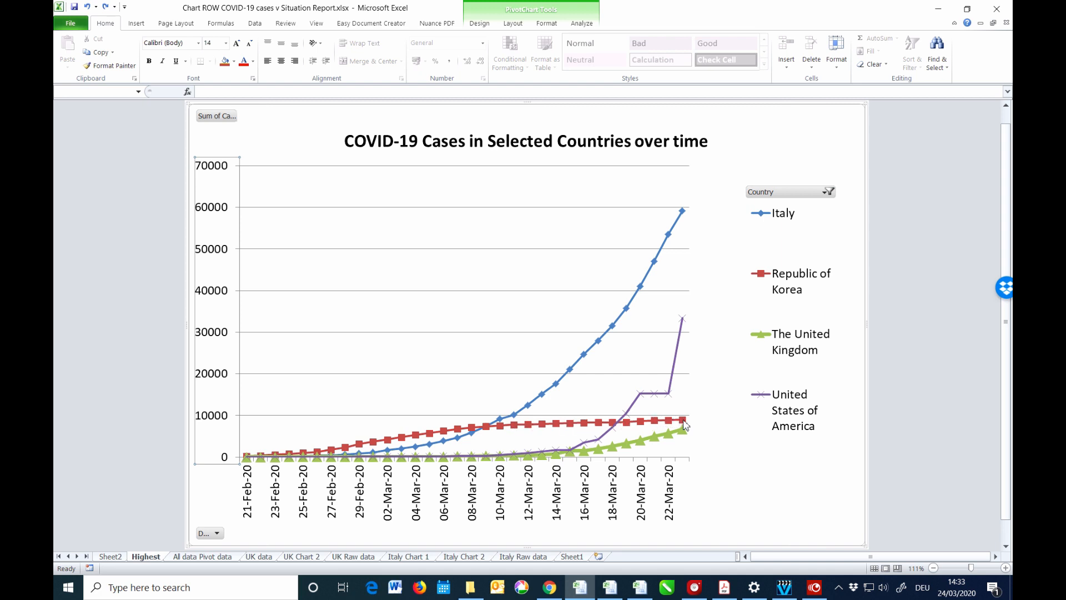
pyautogui.moveTo(690, 424)
pyautogui.moveTo(687, 211)
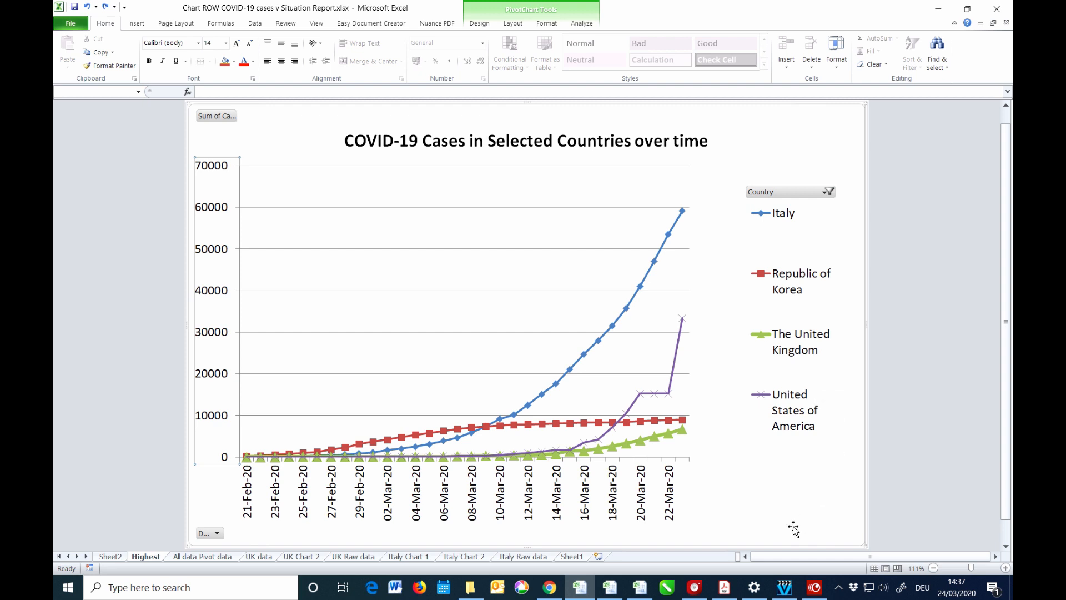
pyautogui.moveTo(696, 593)
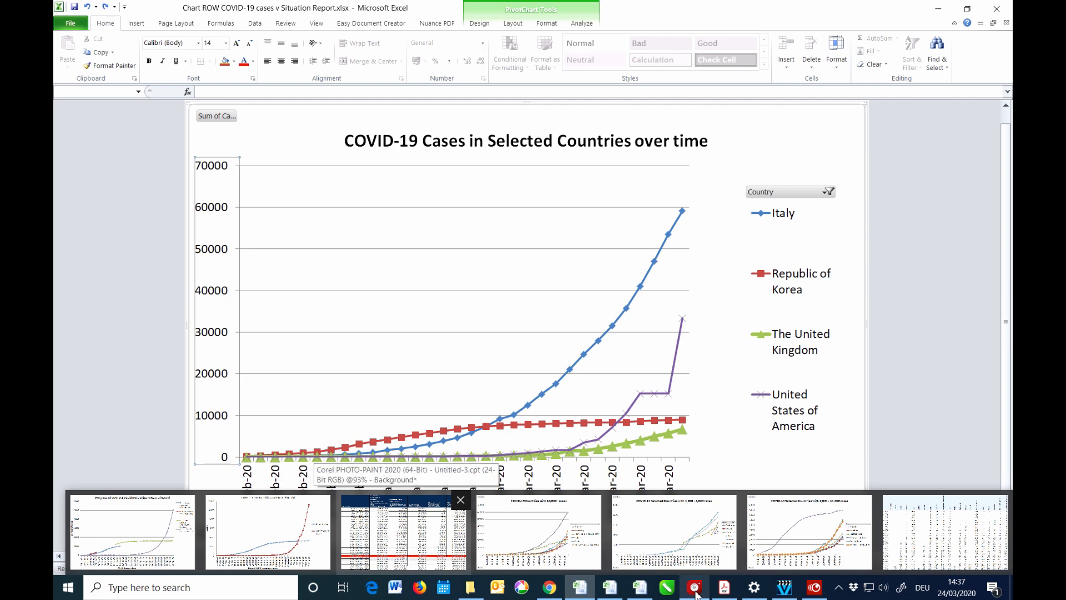
pyautogui.moveTo(551, 592)
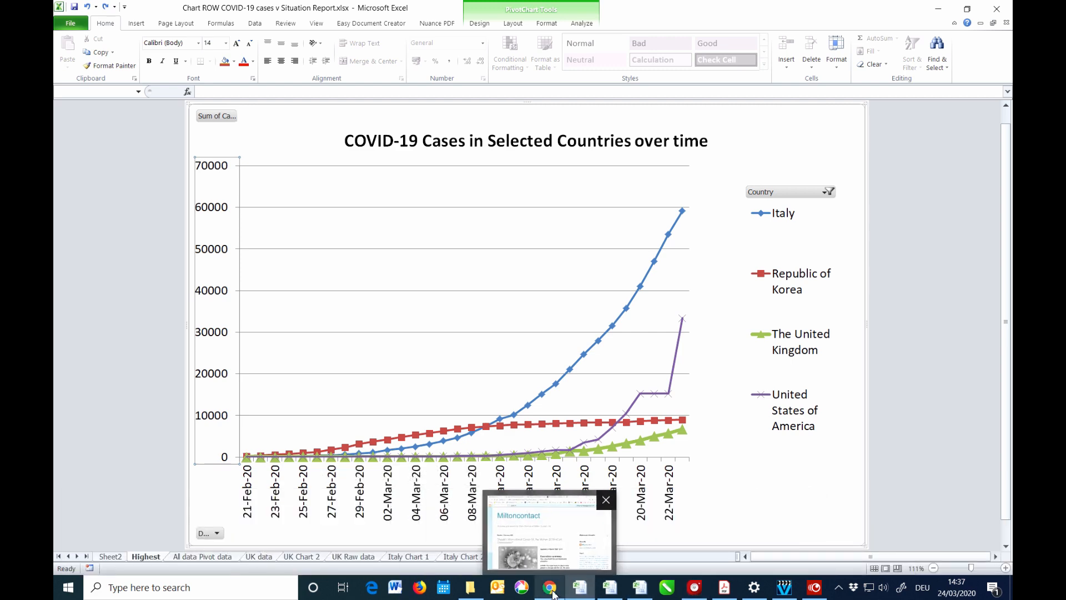
# Bring up the Miltoncontact Covid-19 blog post in Chrome and scroll down through its charts.
pyautogui.click(551, 592)
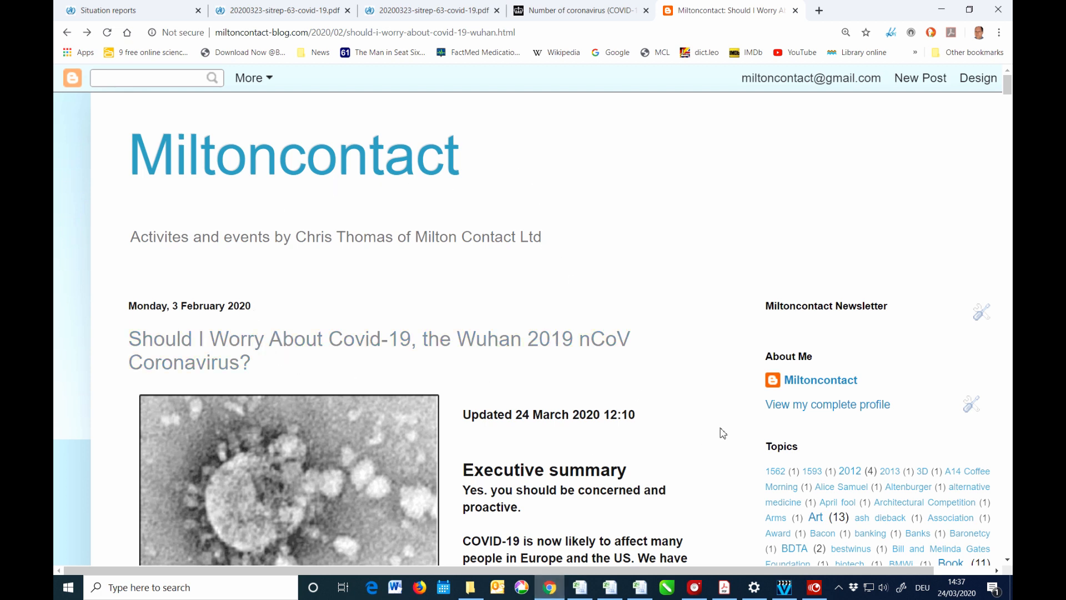
pyautogui.scroll(-10, 718, 444)
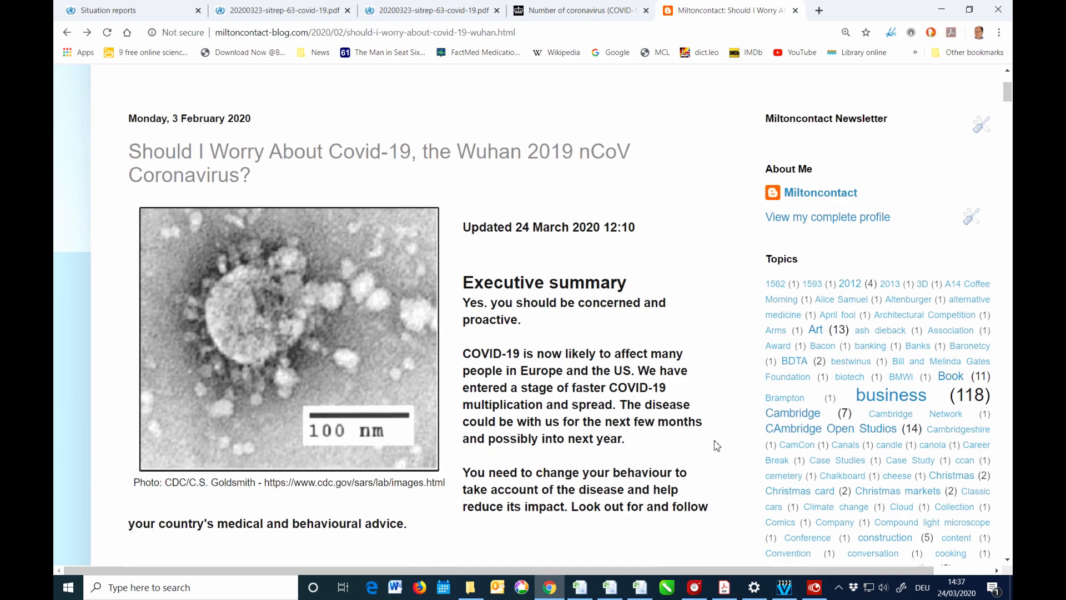
pyautogui.scroll(-8, 717, 444)
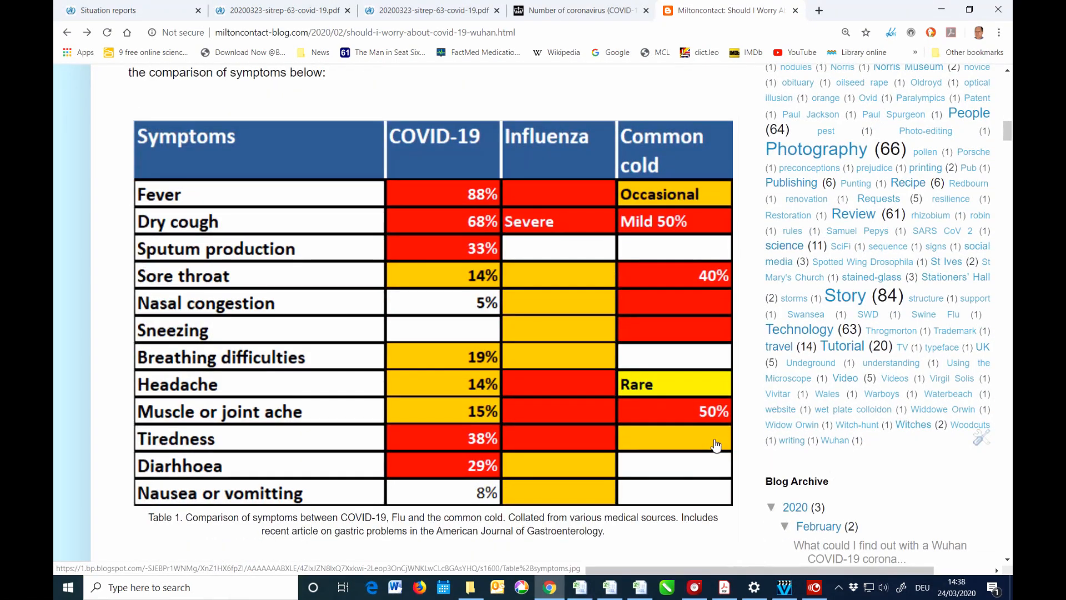
pyautogui.scroll(-9, 717, 445)
pyautogui.scroll(-4, 714, 445)
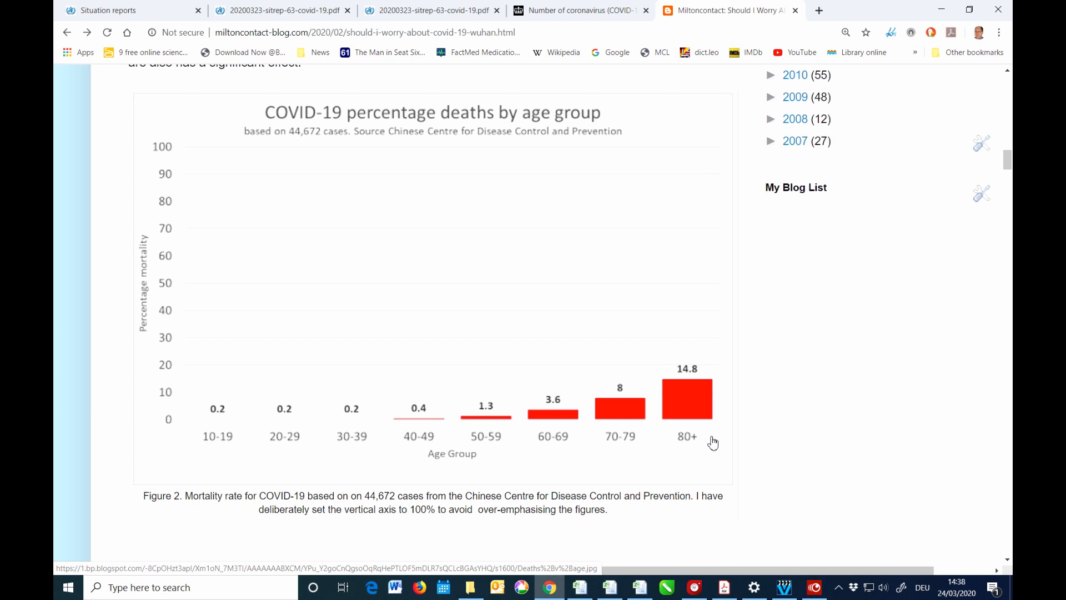
pyautogui.scroll(-8, 713, 443)
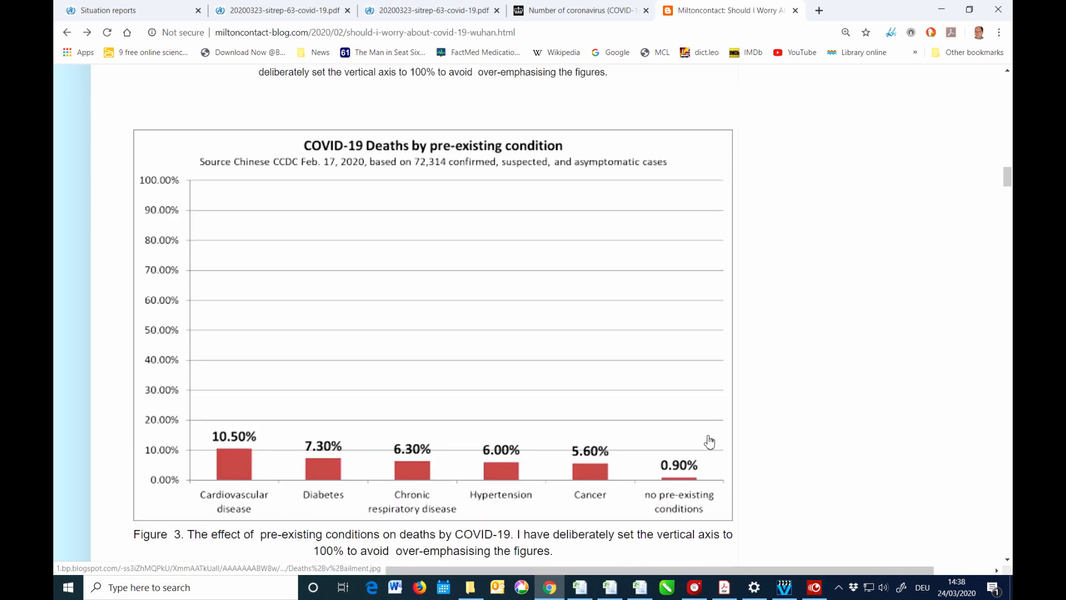
pyautogui.scroll(-1, 710, 443)
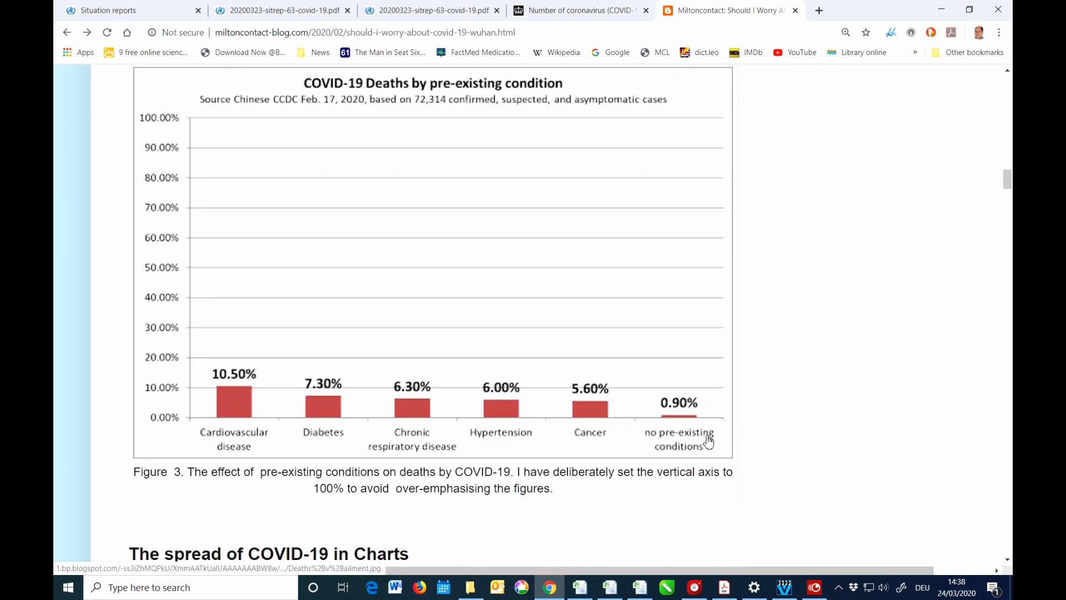
# Scroll through the remaining charts, then return to the top of the blog post.
pyautogui.scroll(-15, 709, 441)
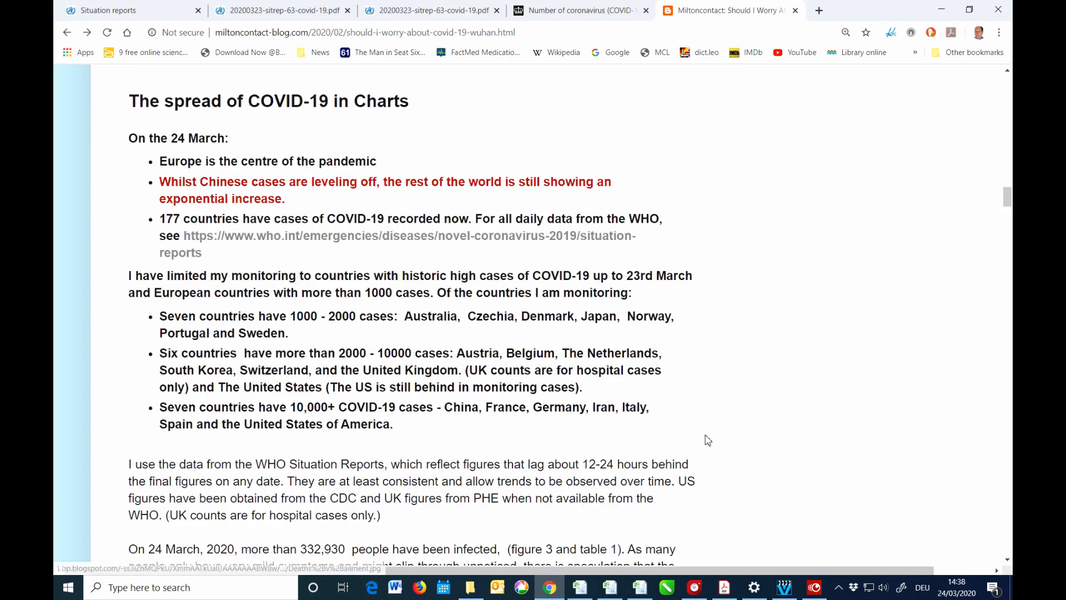
pyautogui.scroll(-2, 707, 440)
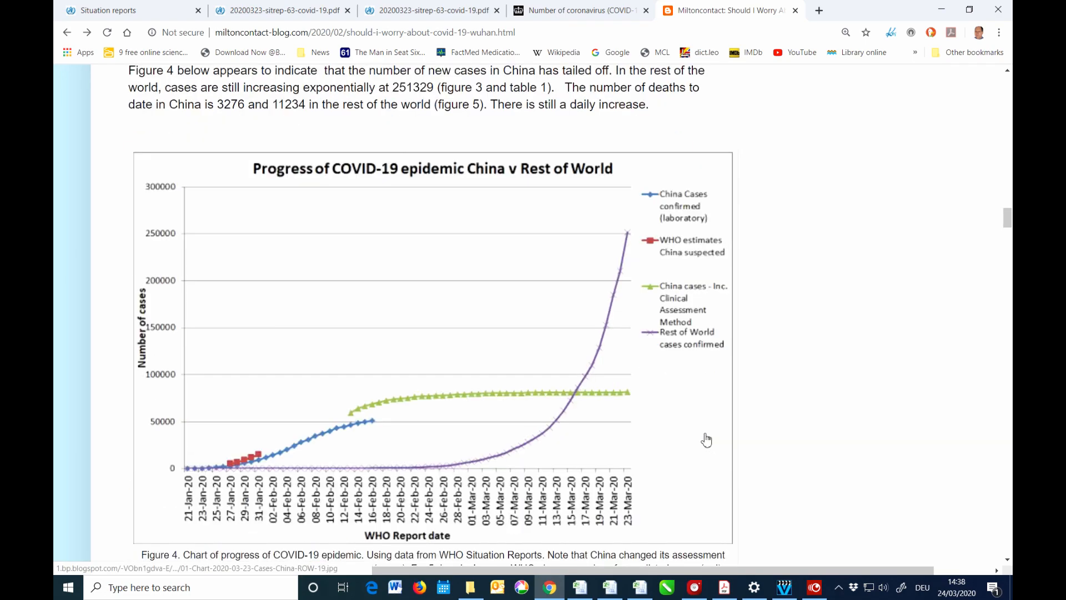
pyautogui.scroll(-1, 707, 440)
pyautogui.scroll(-7, 706, 440)
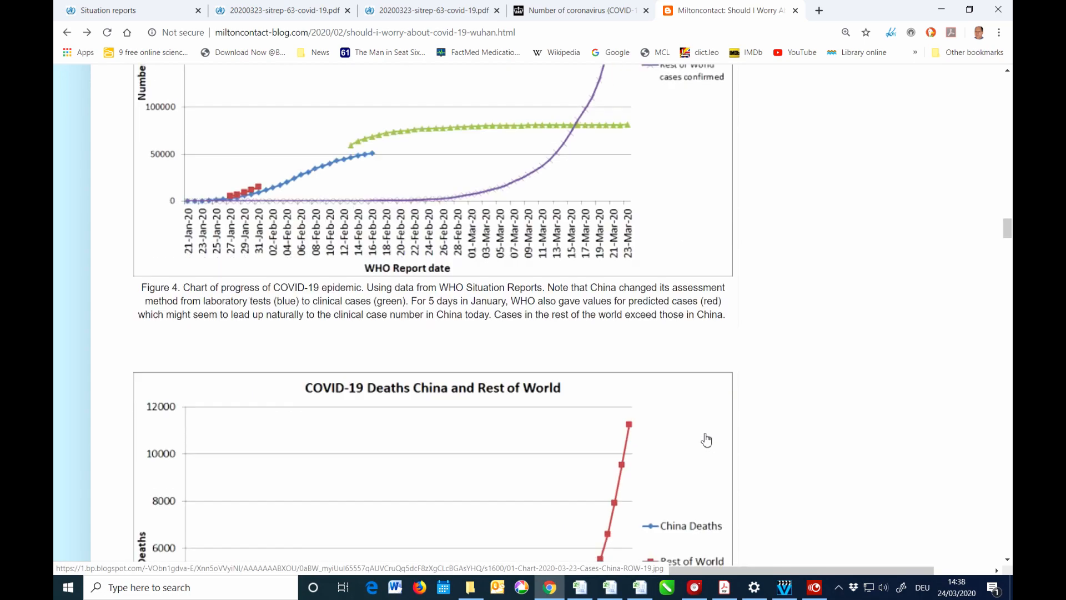
pyautogui.scroll(-10, 704, 440)
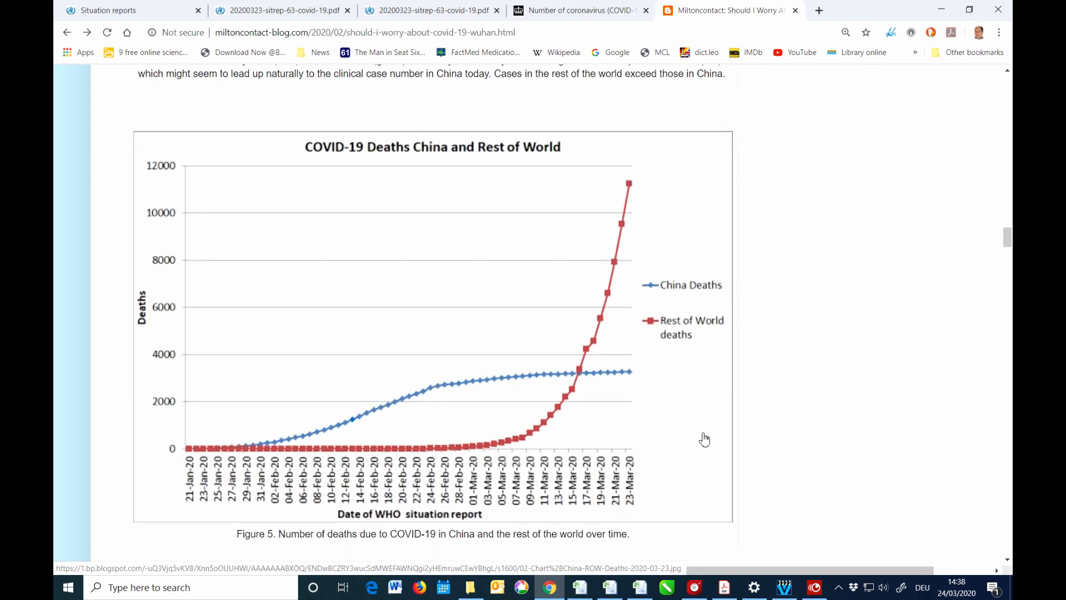
pyautogui.scroll(-1, 705, 440)
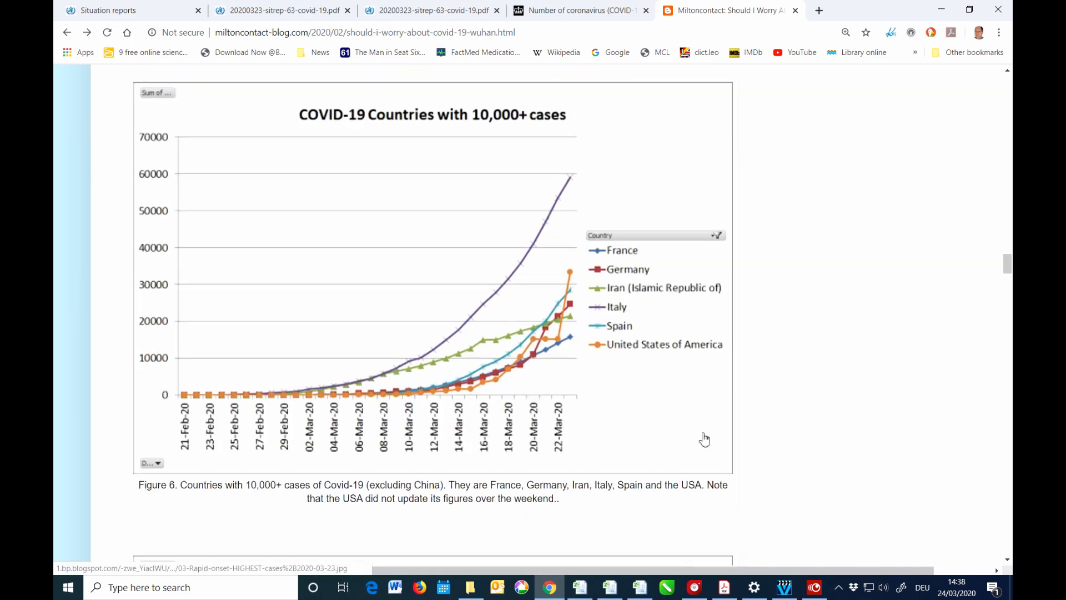
pyautogui.moveTo(1002, 265); pyautogui.dragTo(1003, 81)
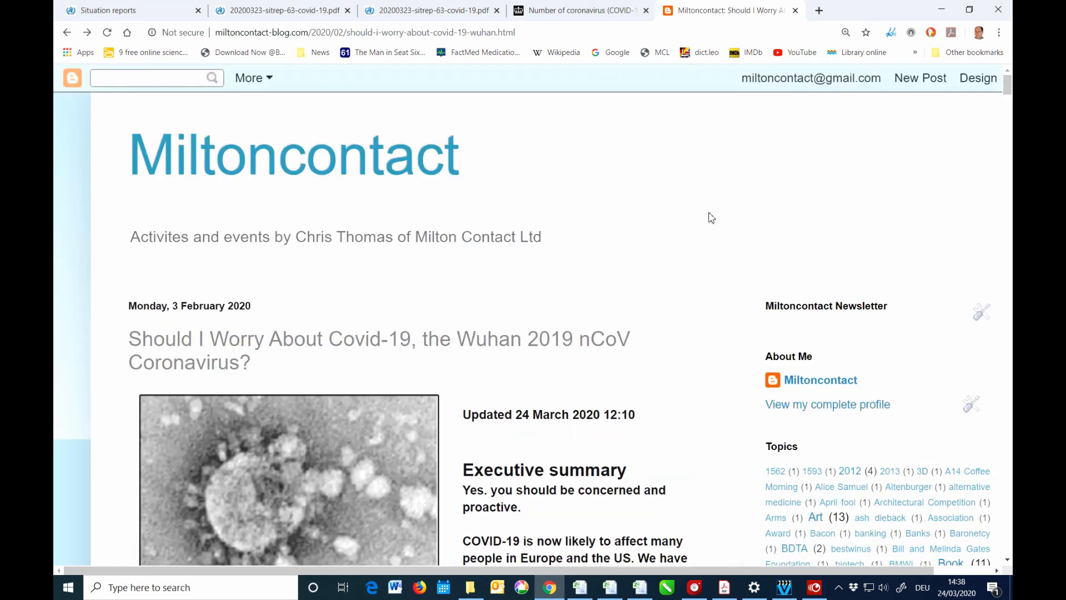